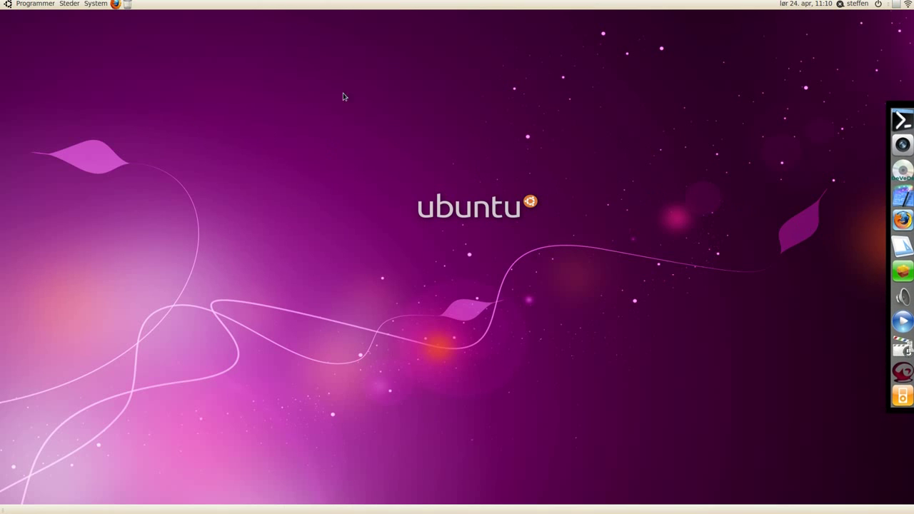
Step: Look up 'cairo dock' in Ubuntu Software Center and view the GLX-Dock package details
left_click(26, 5)
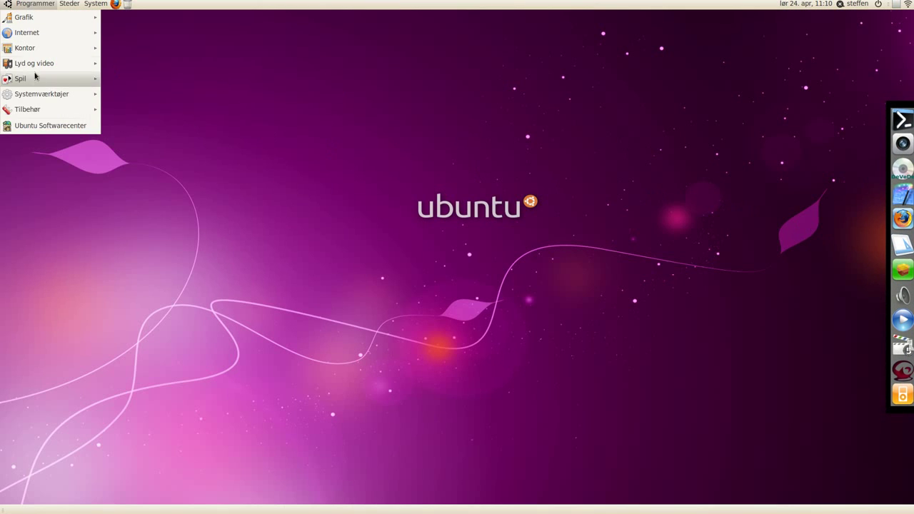
left_click(39, 123)
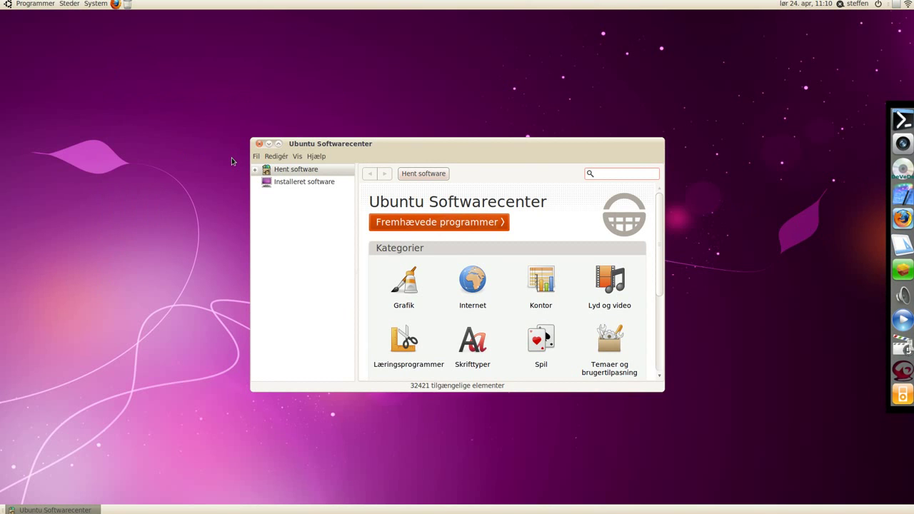
type("cairo")
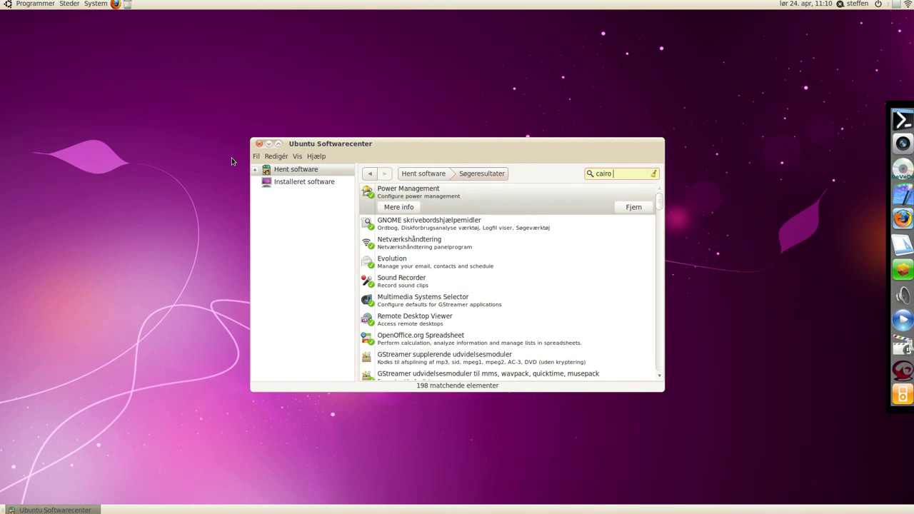
type(" dock")
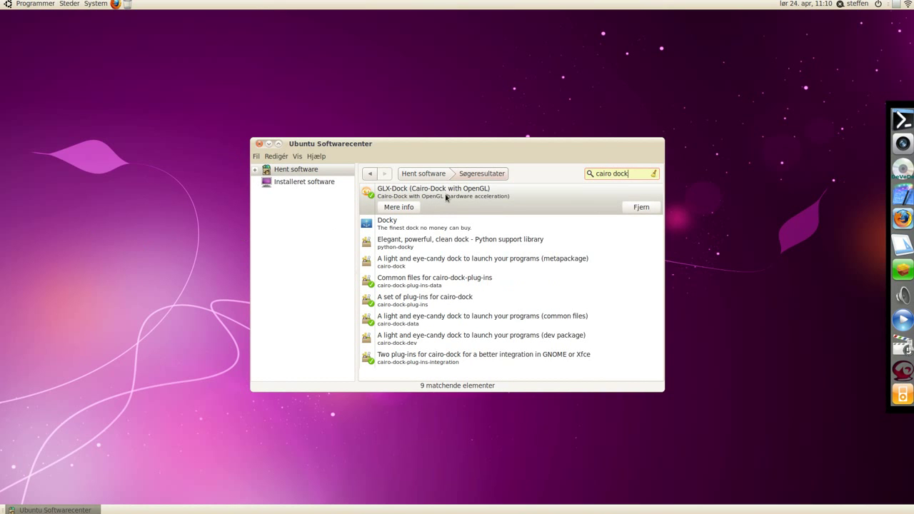
double_click(475, 199)
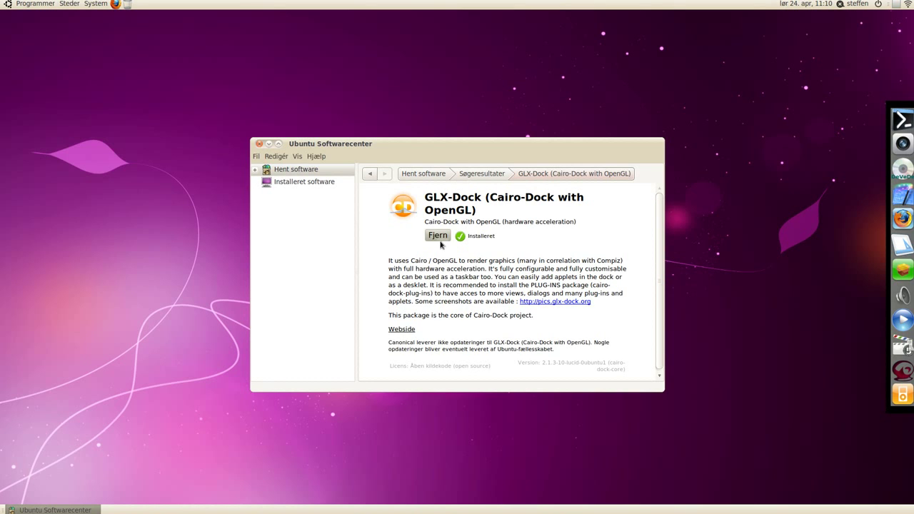
left_click(259, 144)
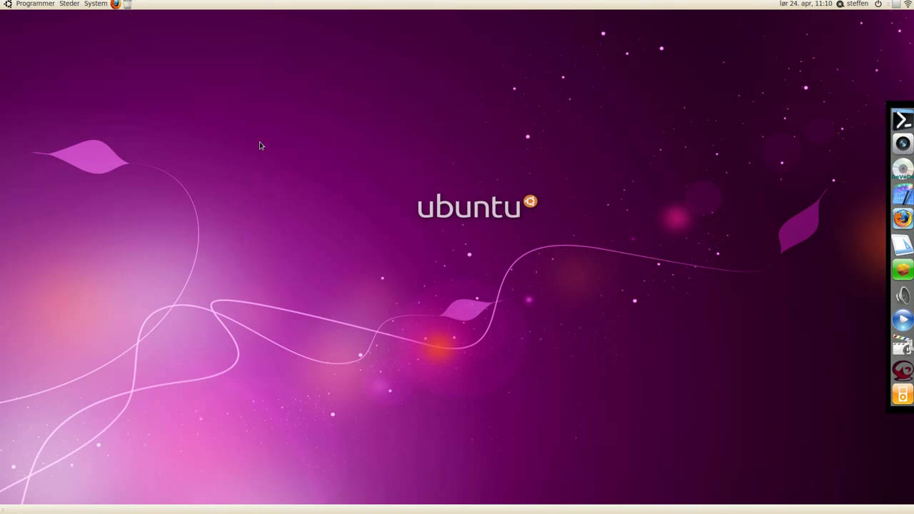
left_click(29, 7)
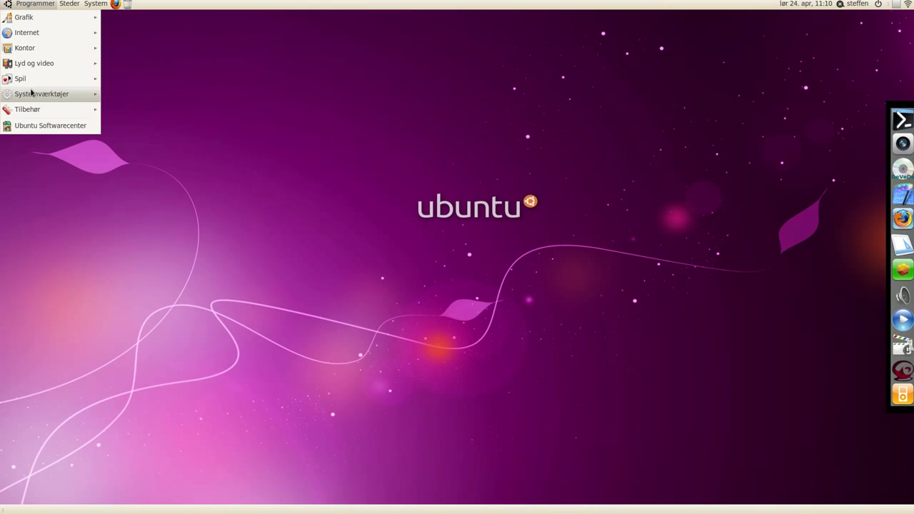
mouse_move(40, 110)
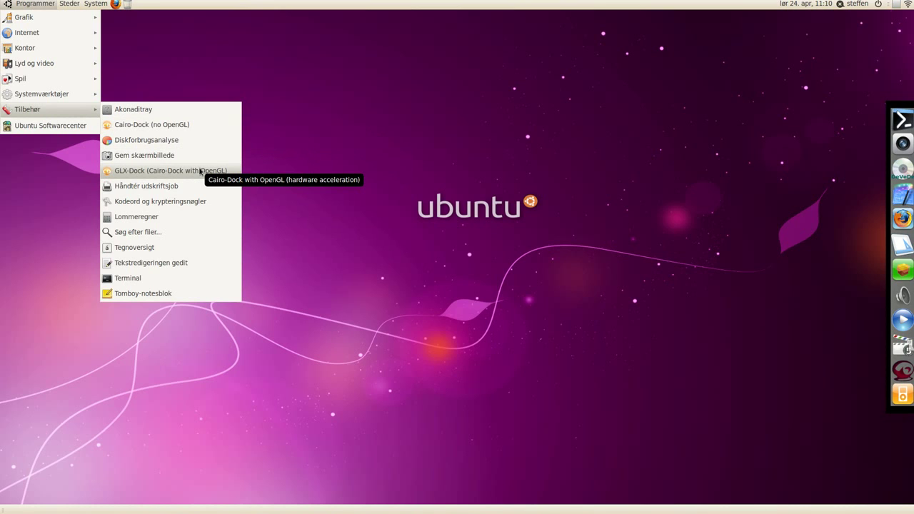
left_click(346, 168)
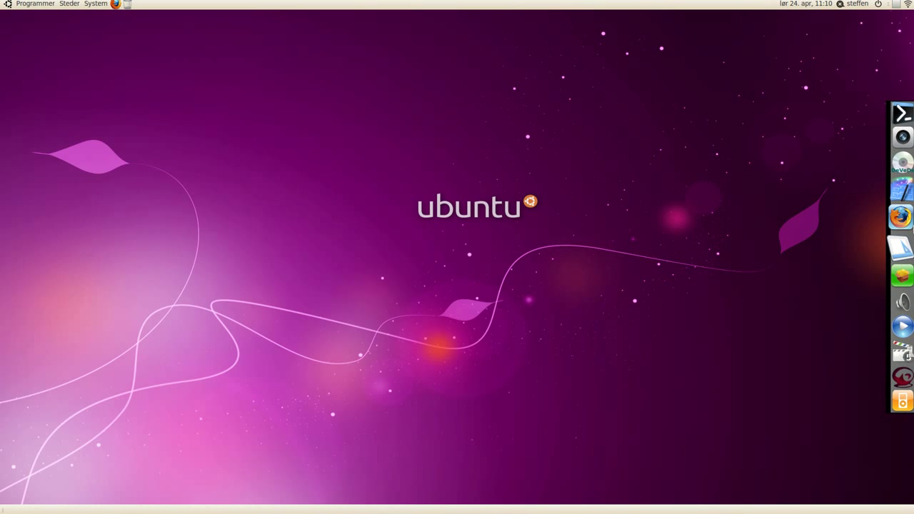
Step: Open the Cairo-Dock configuration window from the dock's context menu and centre it
right_click(900, 264)
mouse_move(891, 266)
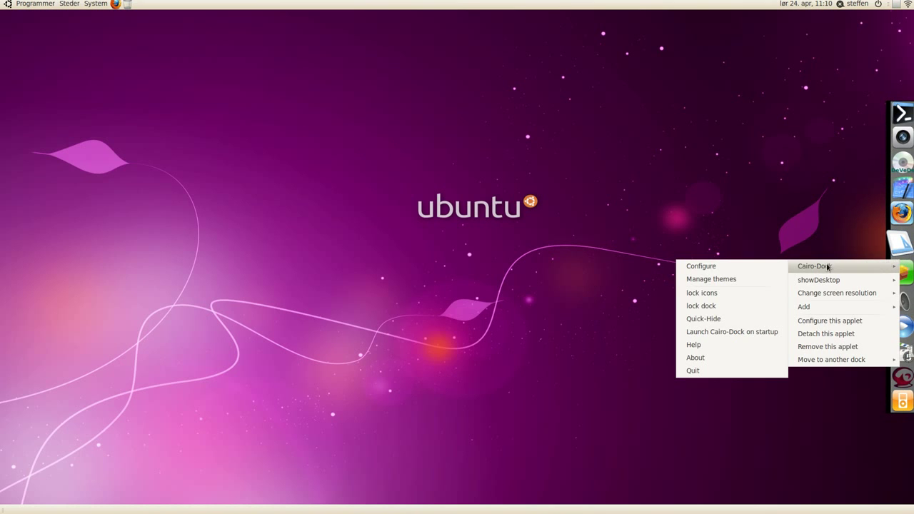
left_click(758, 272)
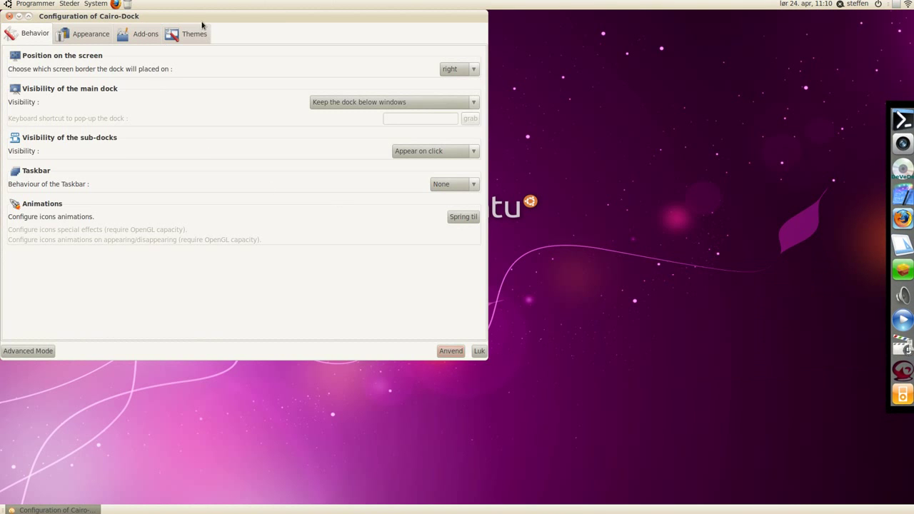
left_click_drag(202, 17, 311, 108)
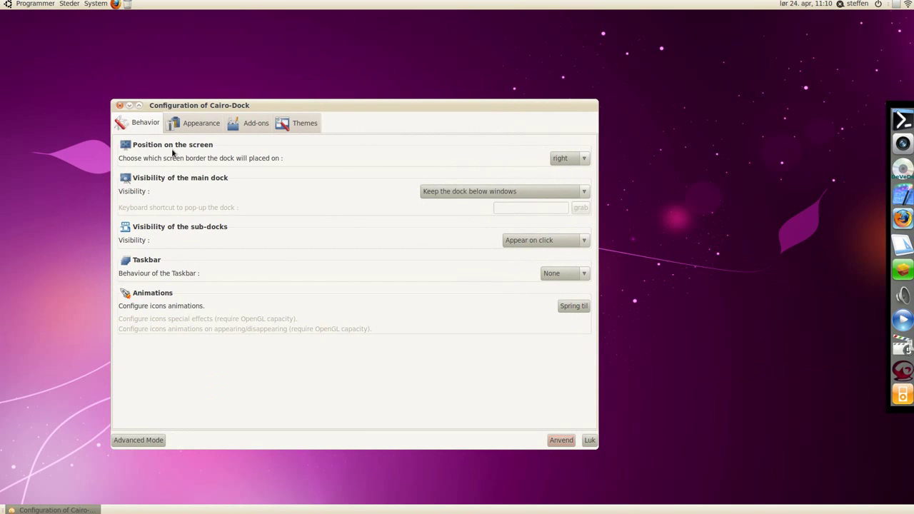
Step: Put the dock on the right border, keep it below windows, and open Animated icons
left_click(564, 163)
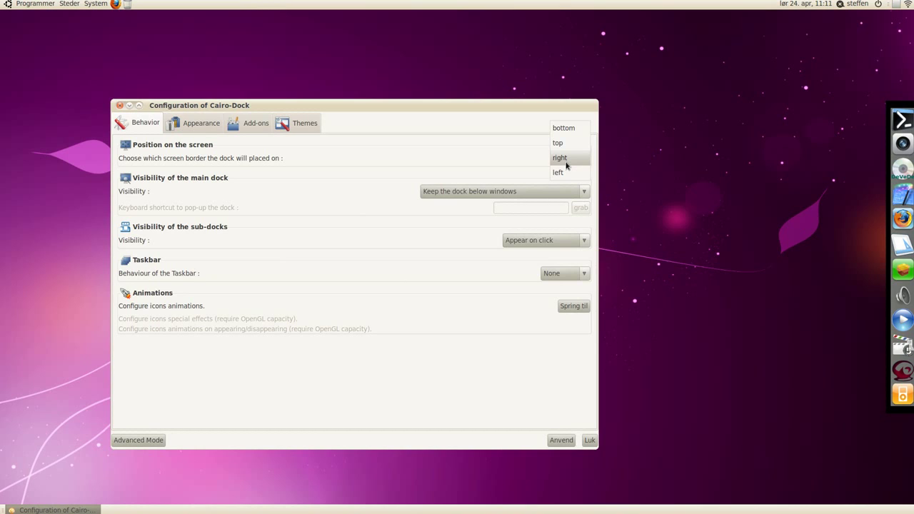
left_click(564, 157)
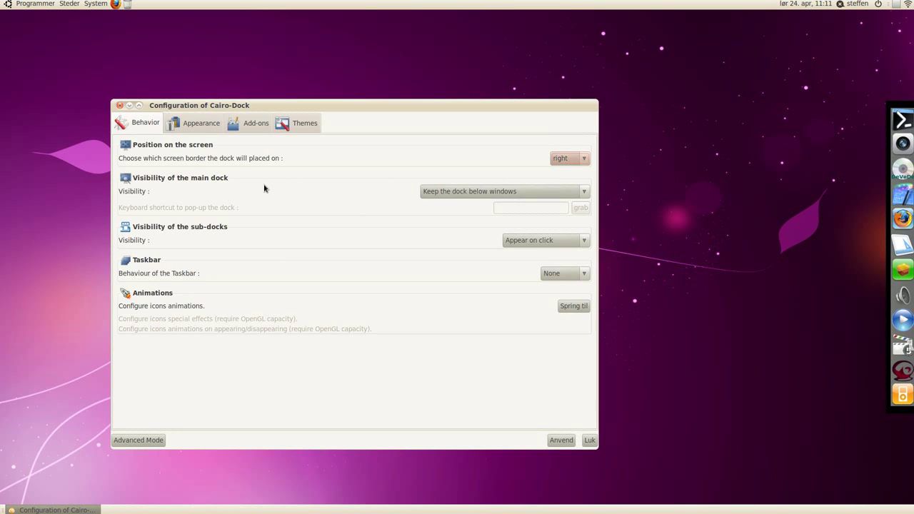
left_click(507, 197)
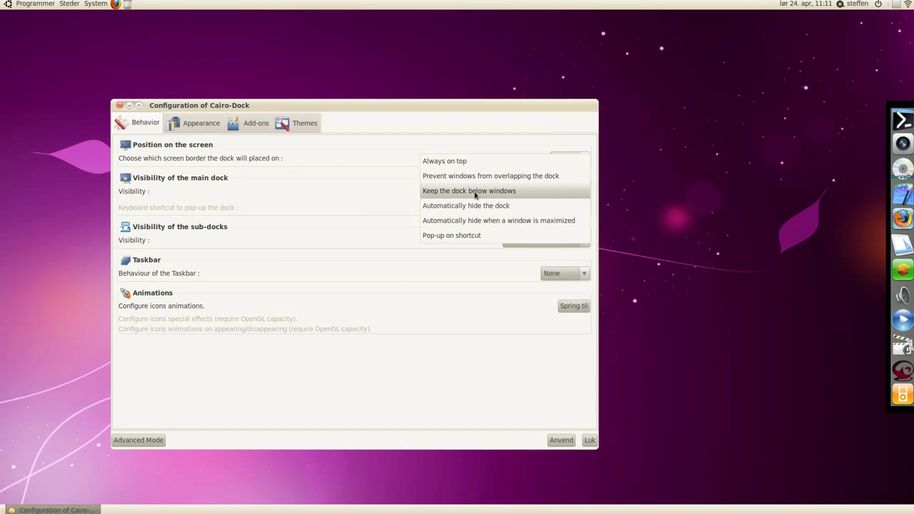
left_click(475, 191)
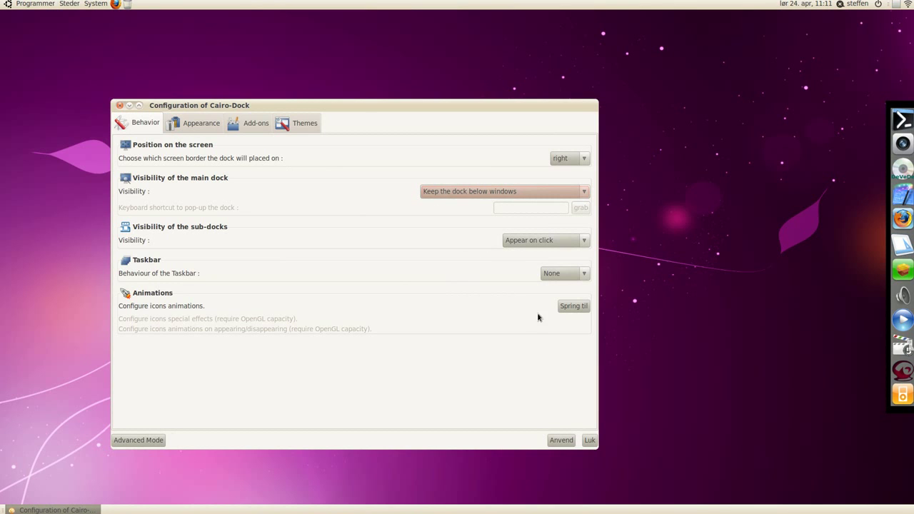
left_click(571, 307)
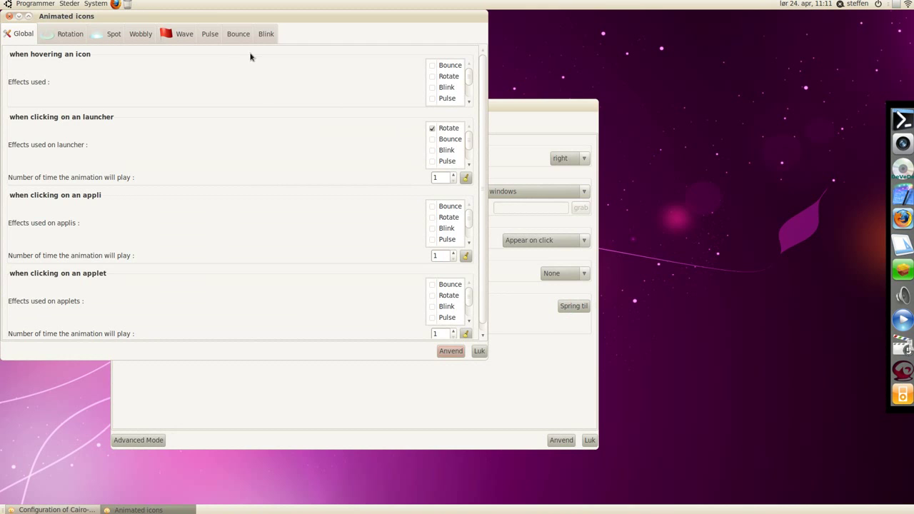
Step: Browse the Rotation, Spot, Wobbly, Wave, Pulse, Bounce and Blink tabs, then close Animated icons
left_click_drag(212, 18, 278, 63)
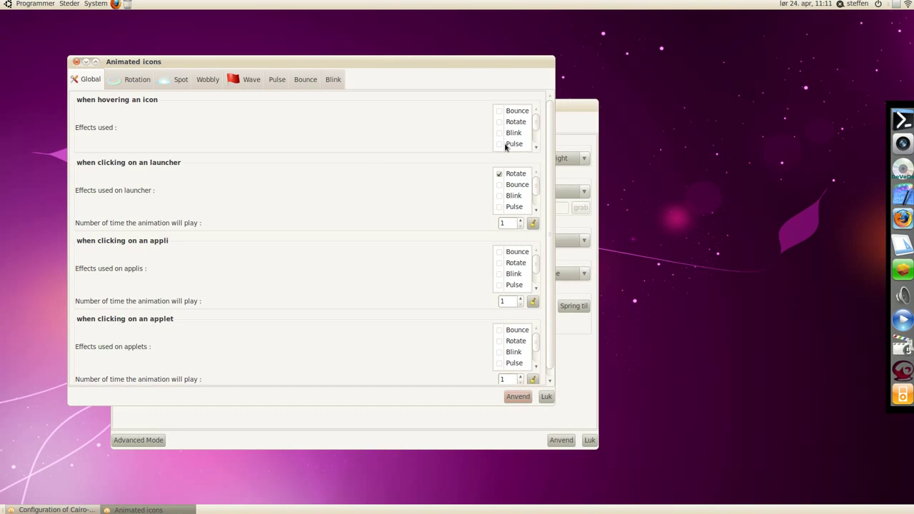
left_click(134, 80)
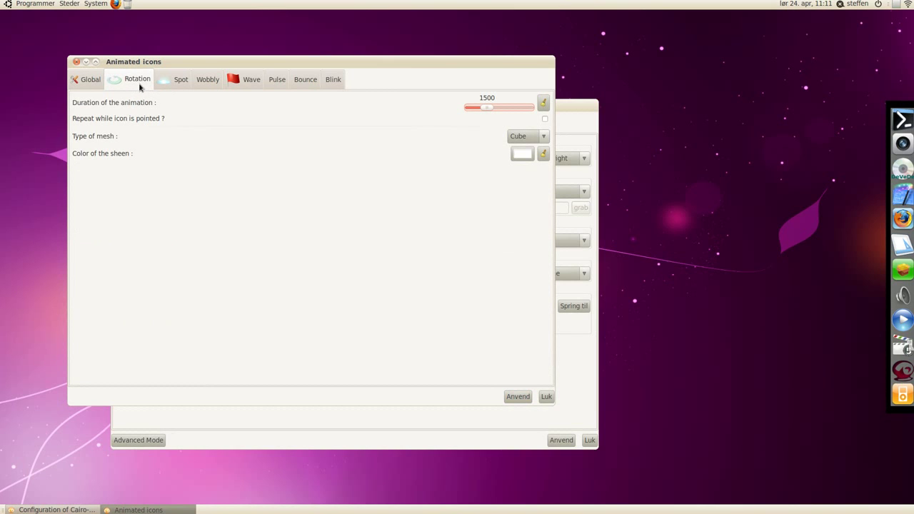
left_click(182, 80)
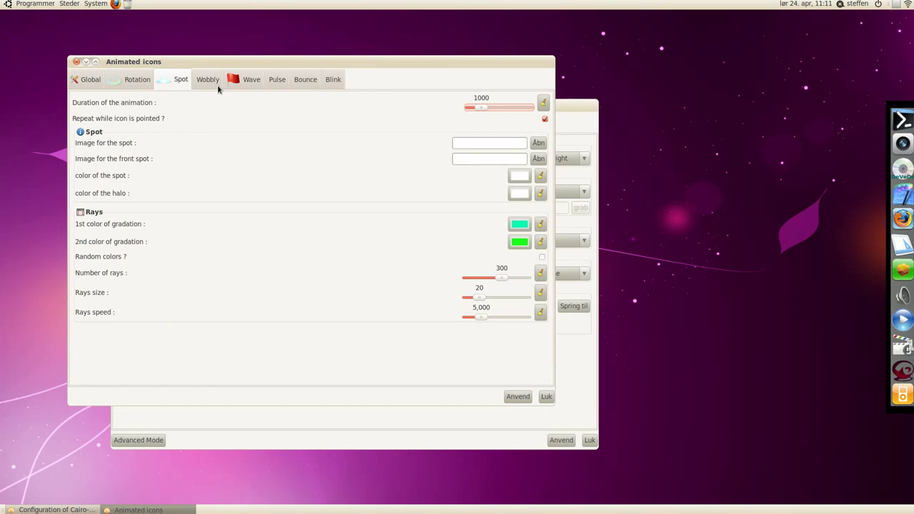
left_click(220, 87)
left_click(255, 85)
left_click(275, 87)
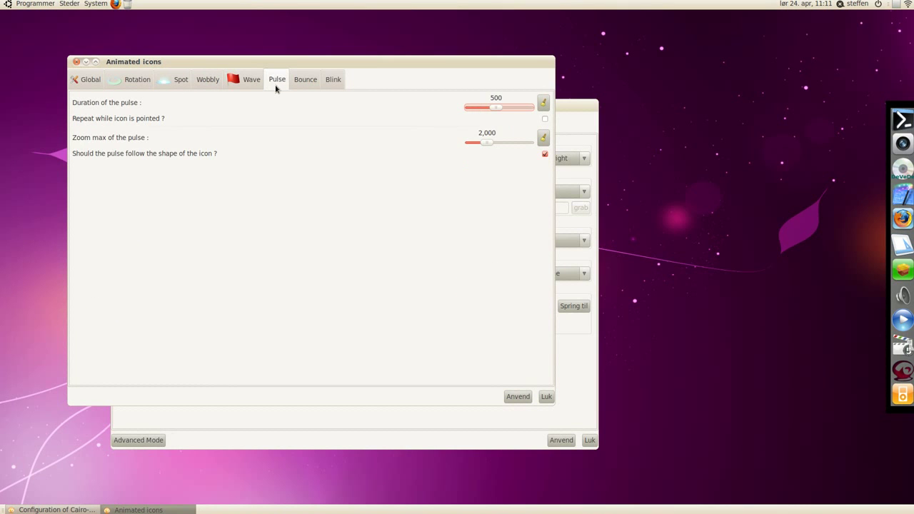
left_click(305, 85)
left_click(334, 84)
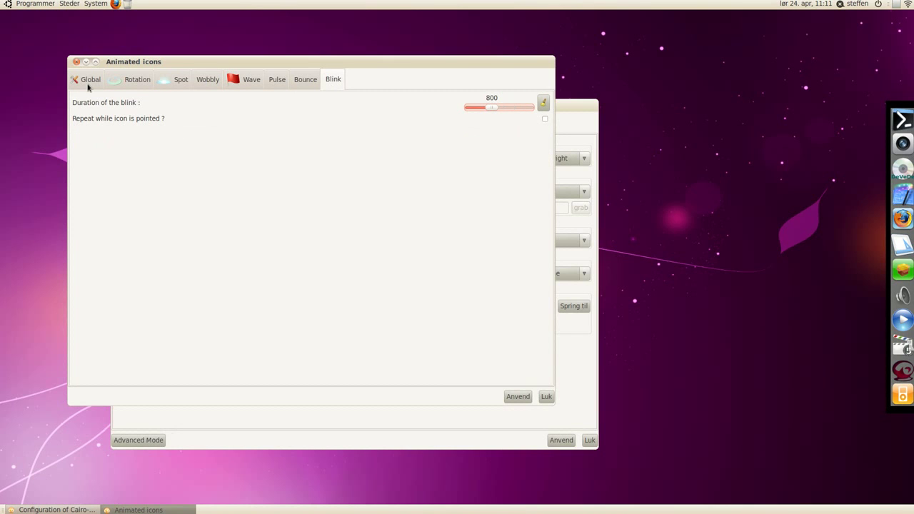
left_click(77, 62)
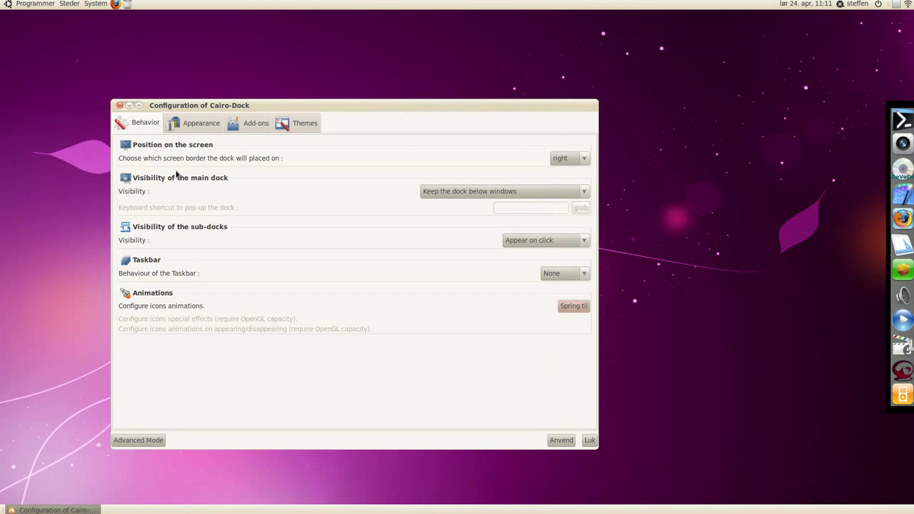
Step: Set icon size to Very Big in Appearance, apply it, and keep the _Custom Icons_ theme
left_click(198, 126)
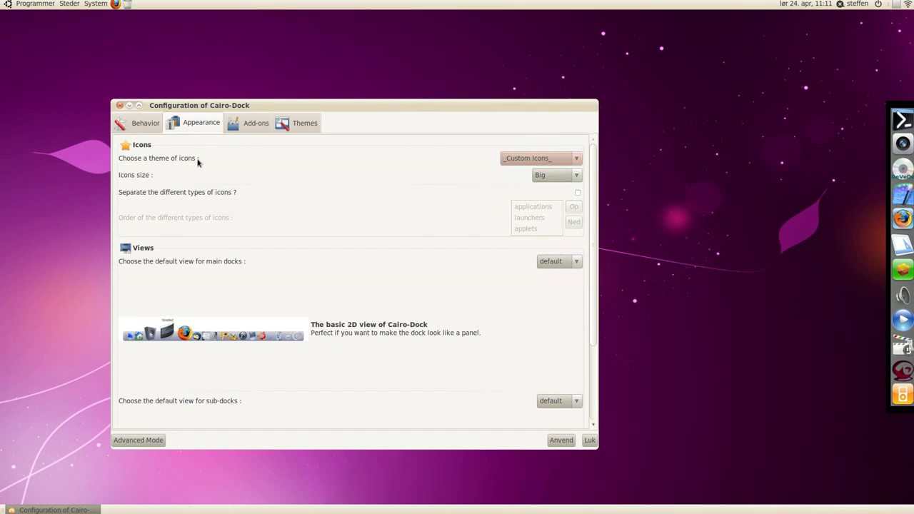
left_click(552, 184)
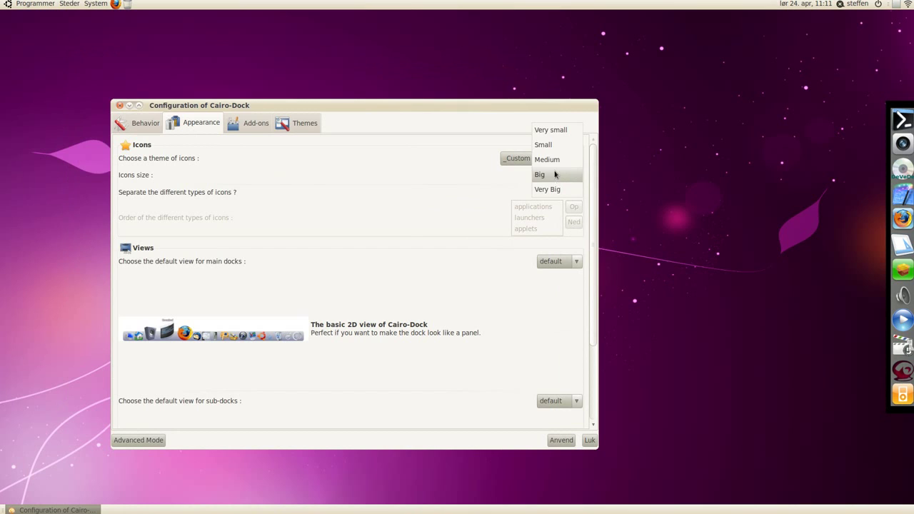
left_click(551, 189)
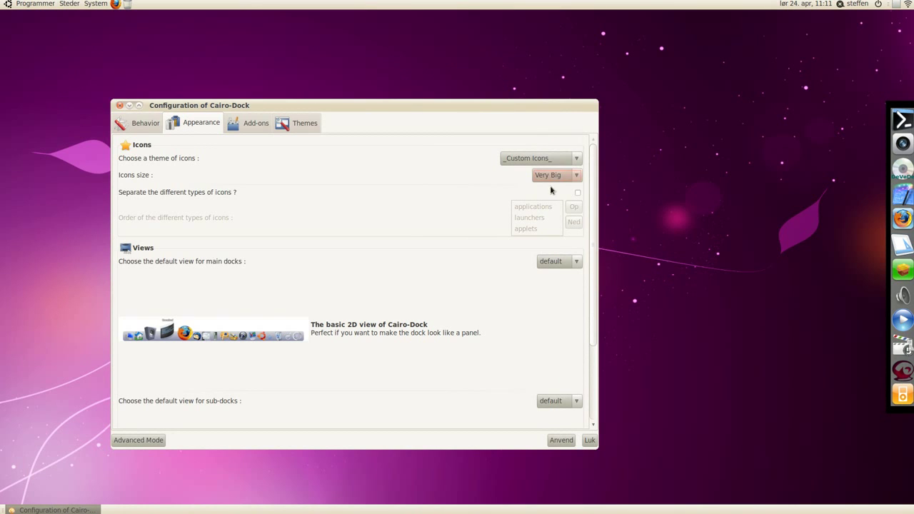
left_click(561, 440)
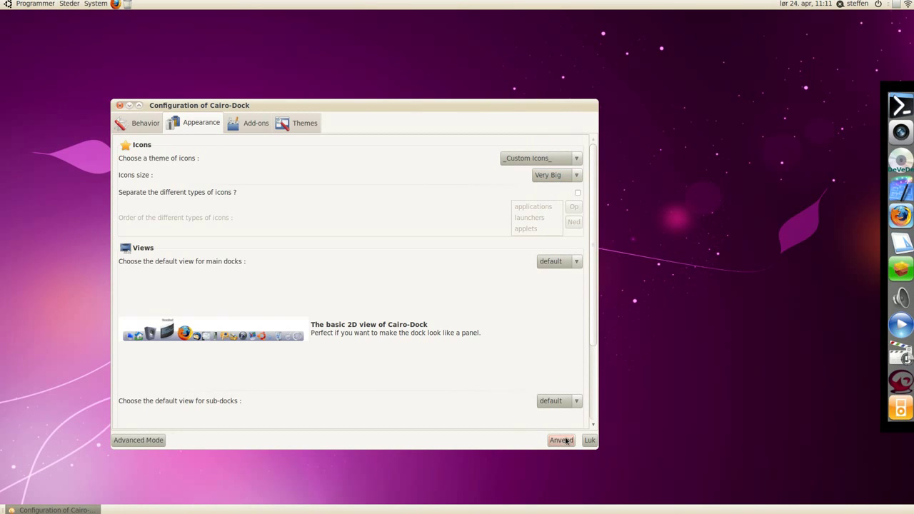
left_click(541, 160)
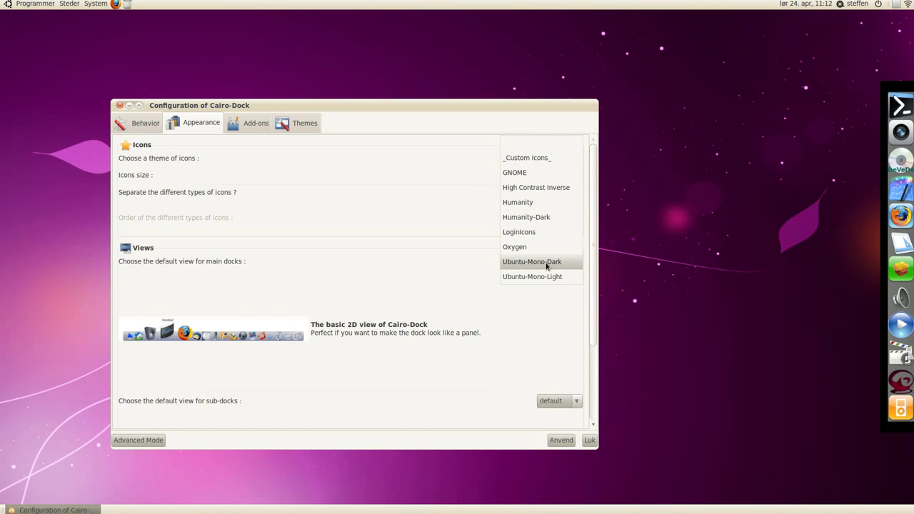
left_click(550, 158)
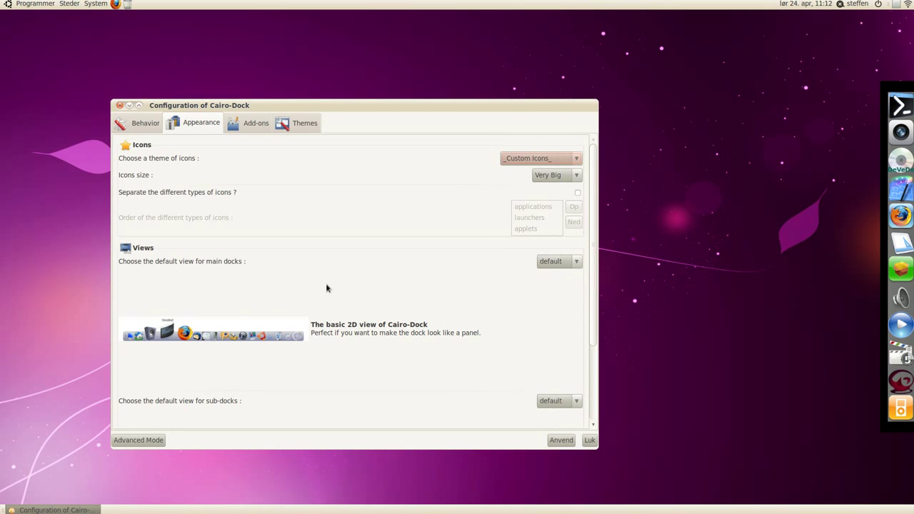
left_click(559, 262)
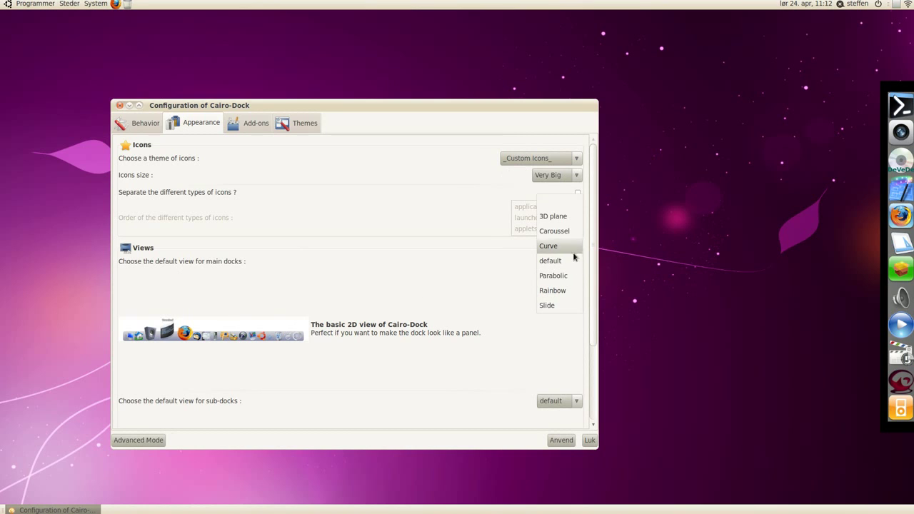
Step: Try the 3D plane and Parabolic main dock views, then apply the default view
left_click(573, 221)
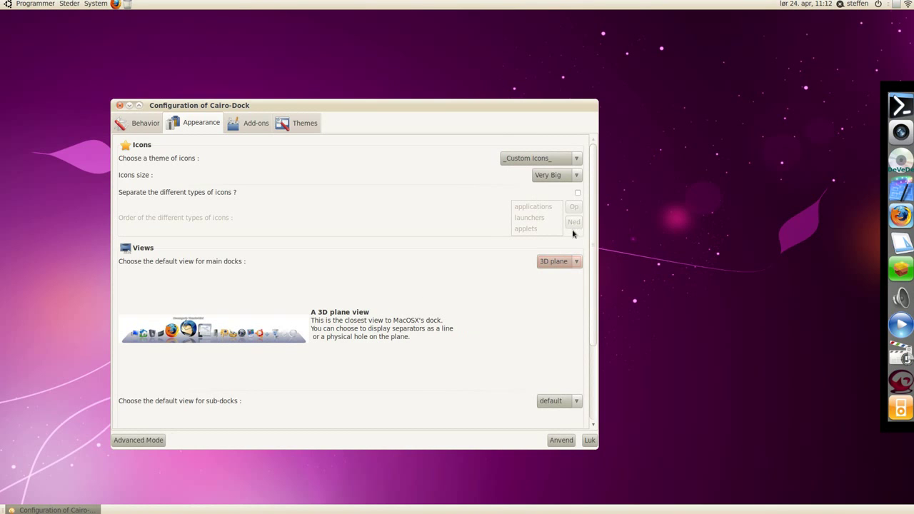
left_click(570, 262)
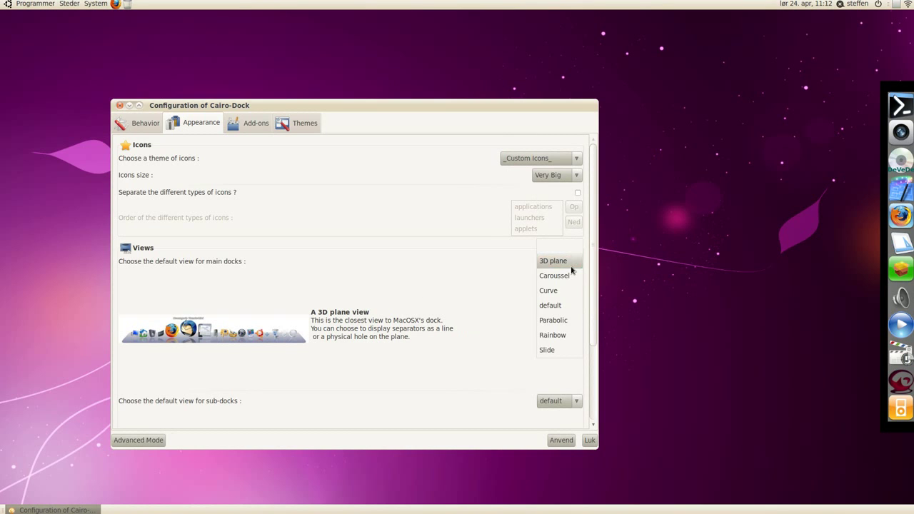
left_click(573, 322)
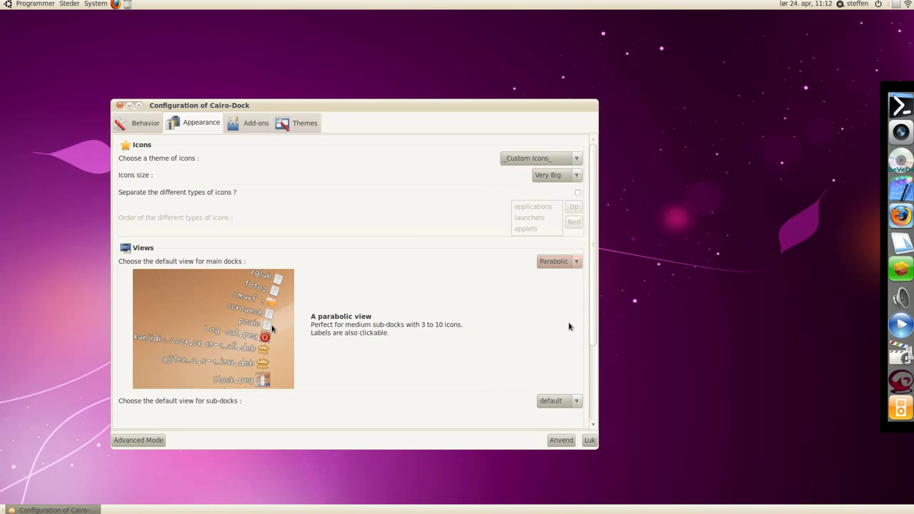
left_click(563, 442)
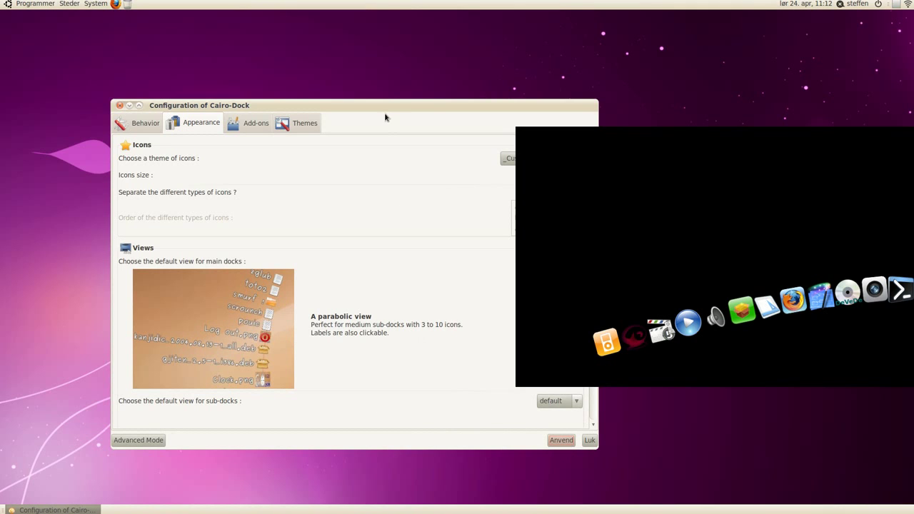
left_click_drag(393, 110, 252, 112)
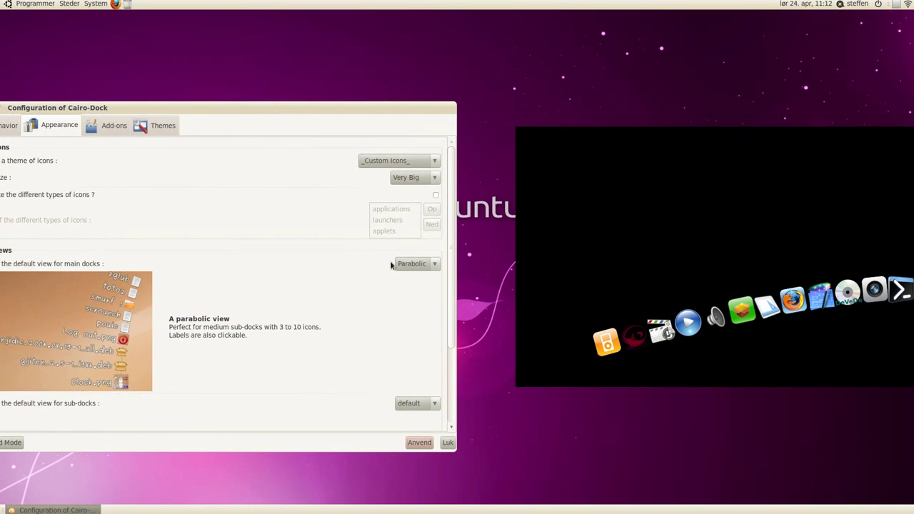
left_click(426, 264)
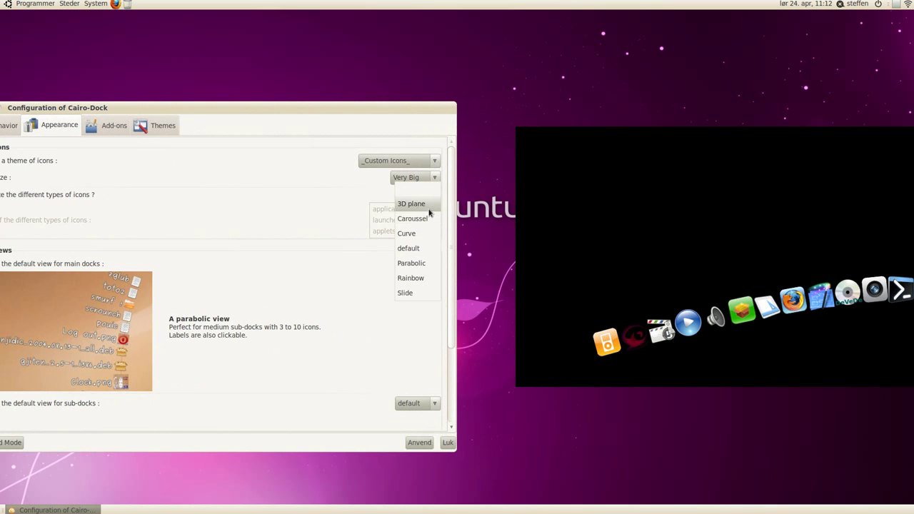
left_click(430, 249)
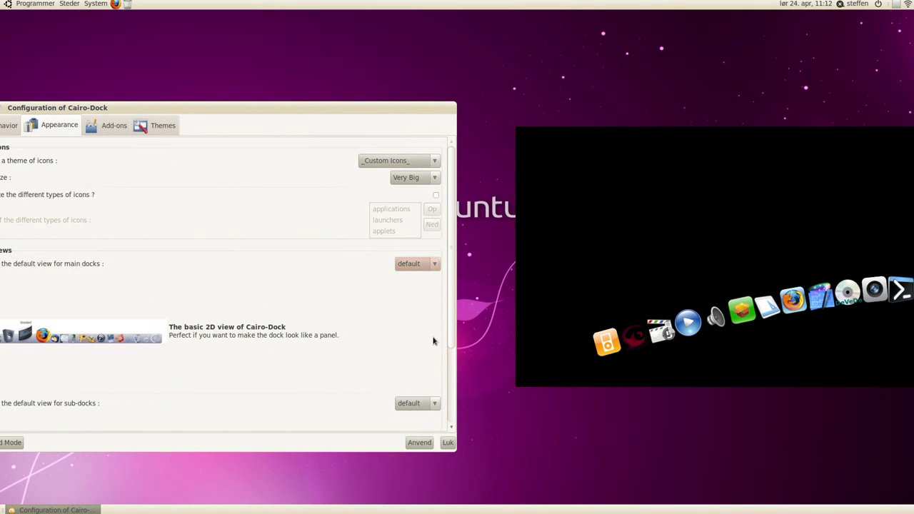
left_click(423, 443)
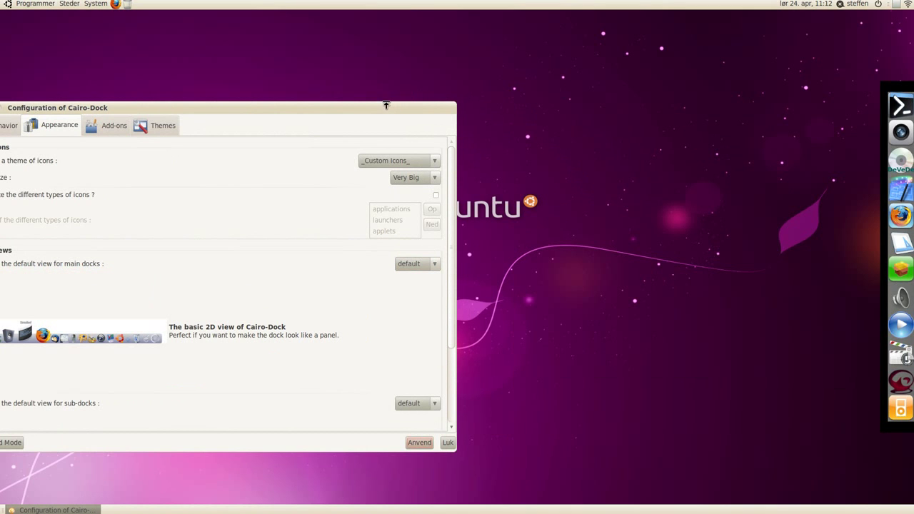
Step: Try the Slide main dock view, then reselect default
left_click_drag(388, 104, 576, 101)
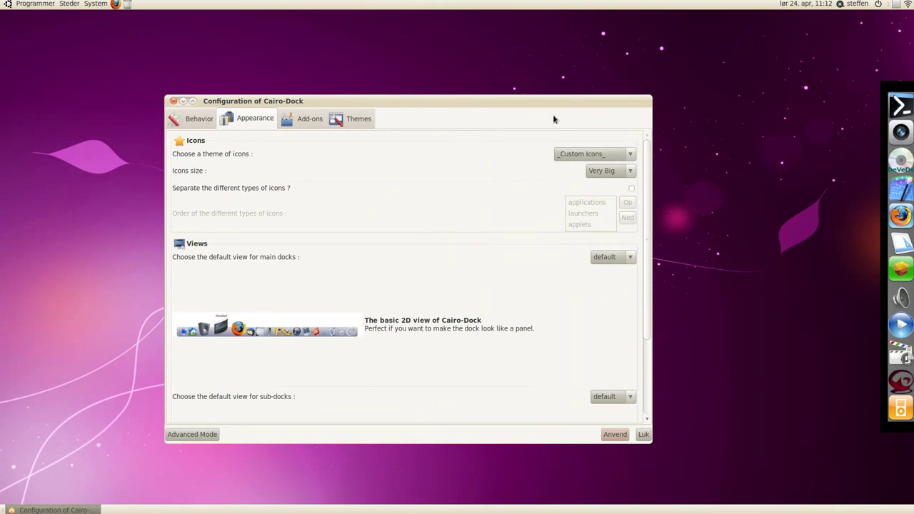
left_click(621, 259)
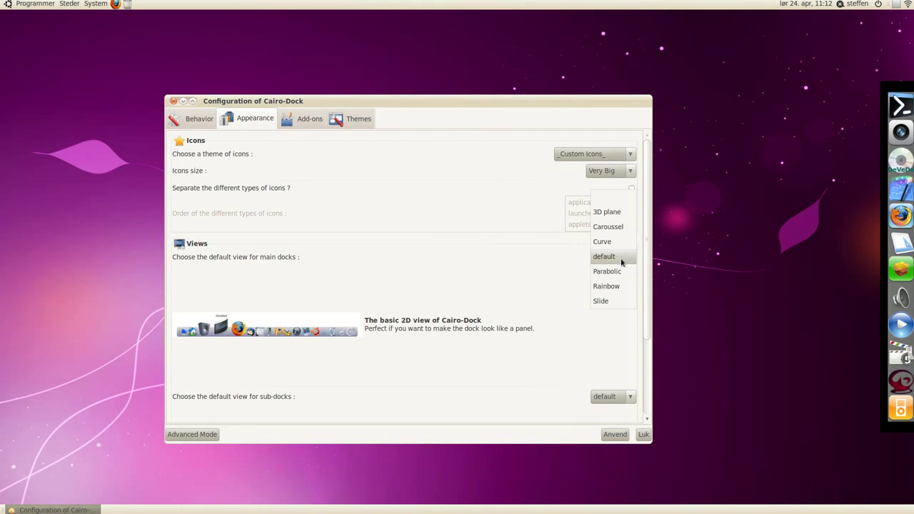
left_click(618, 300)
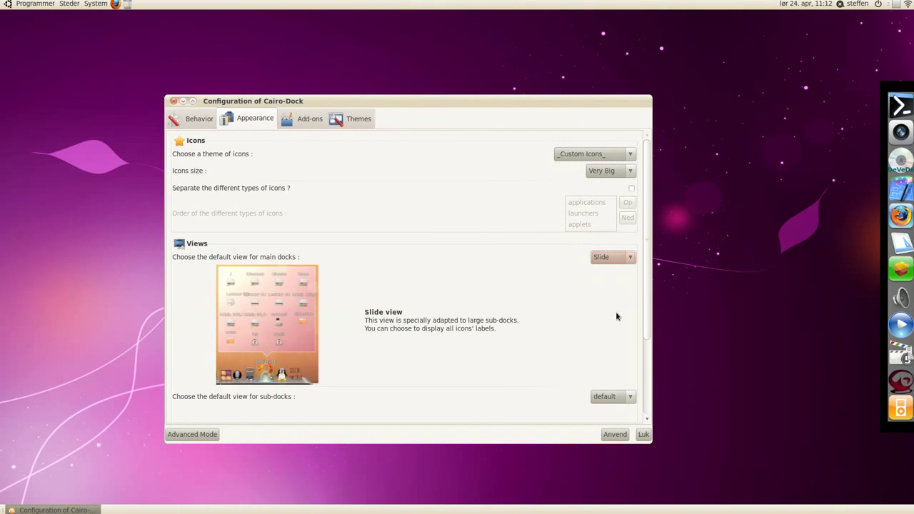
left_click(626, 258)
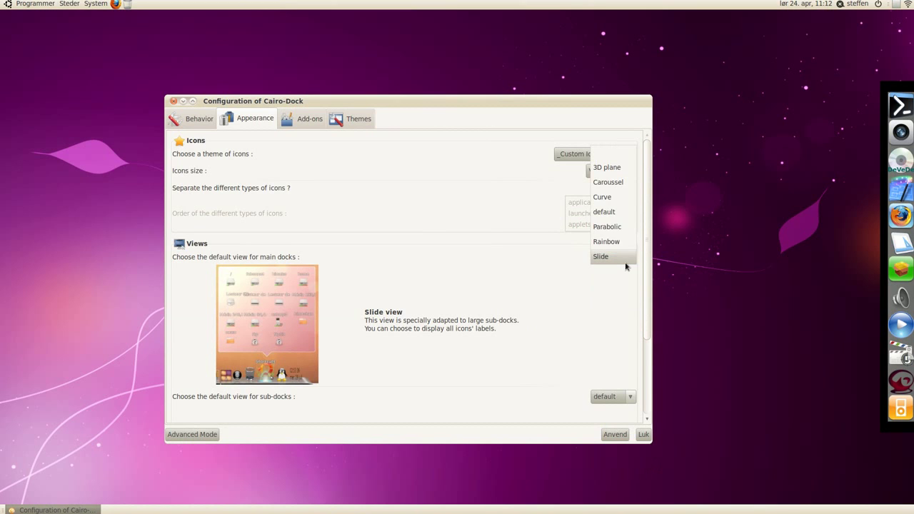
left_click(618, 213)
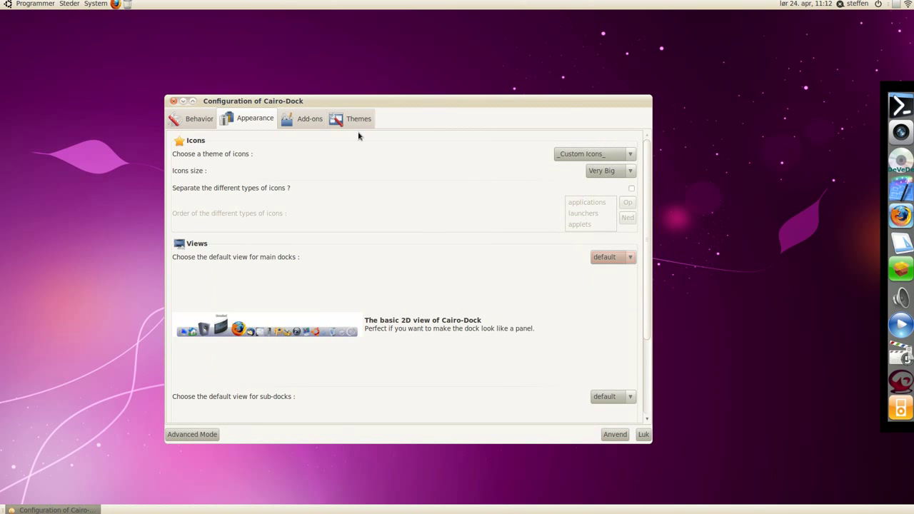
Step: Open the themes list and preview Adeskbar, Brit, Chrome, Chrome-Round and Clear in turn
left_click(309, 127)
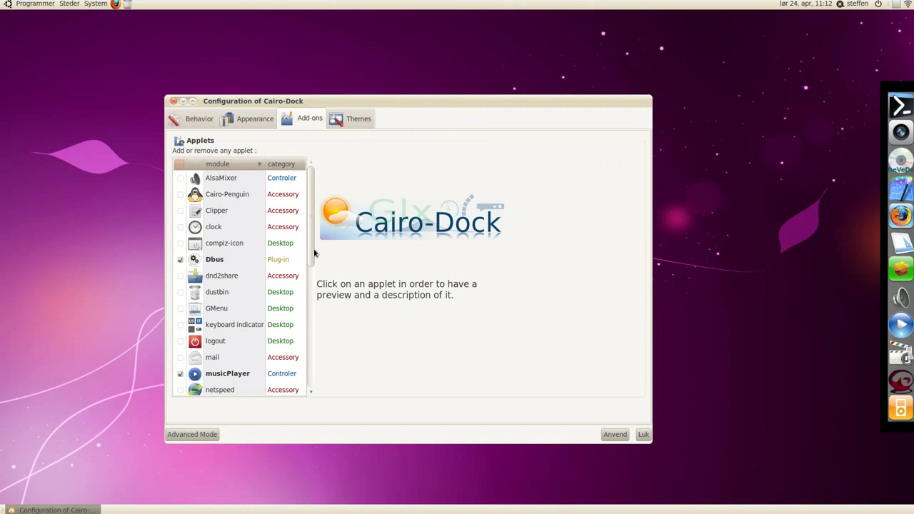
left_click_drag(312, 254, 299, 209)
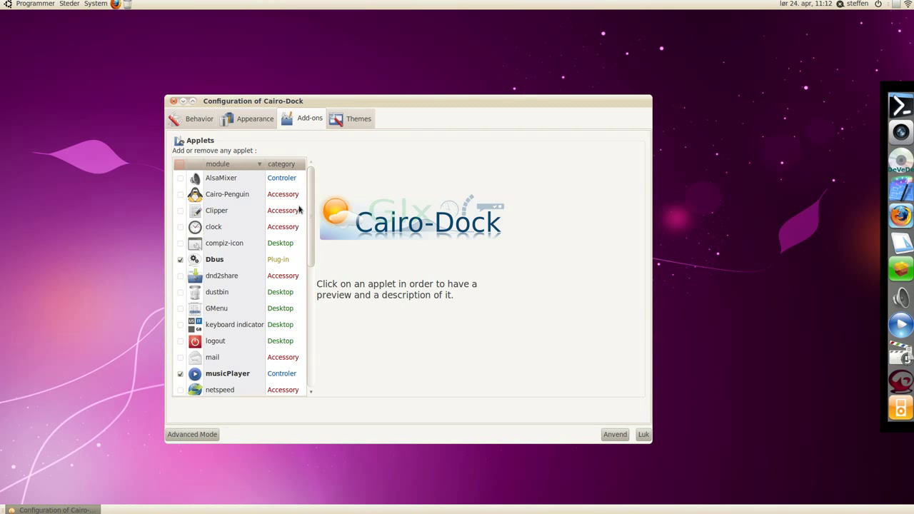
left_click(358, 119)
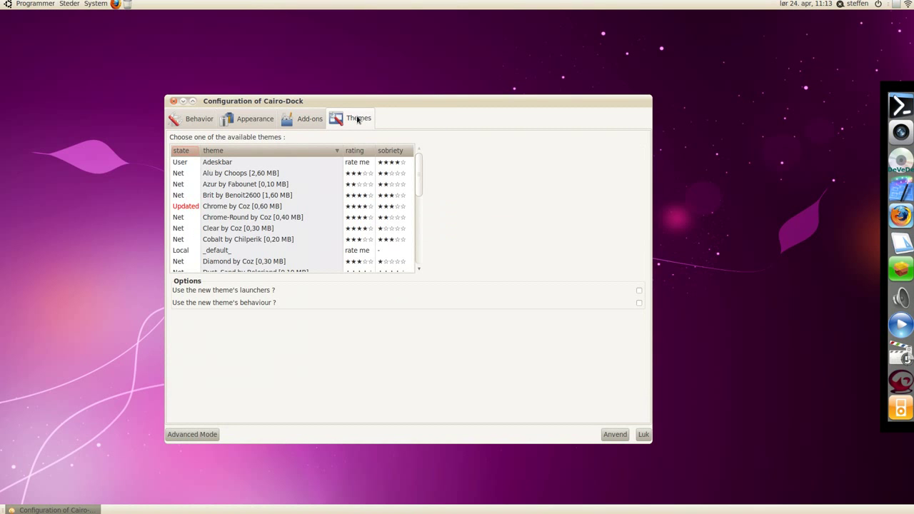
left_click(233, 163)
key("Down")
key("Down")
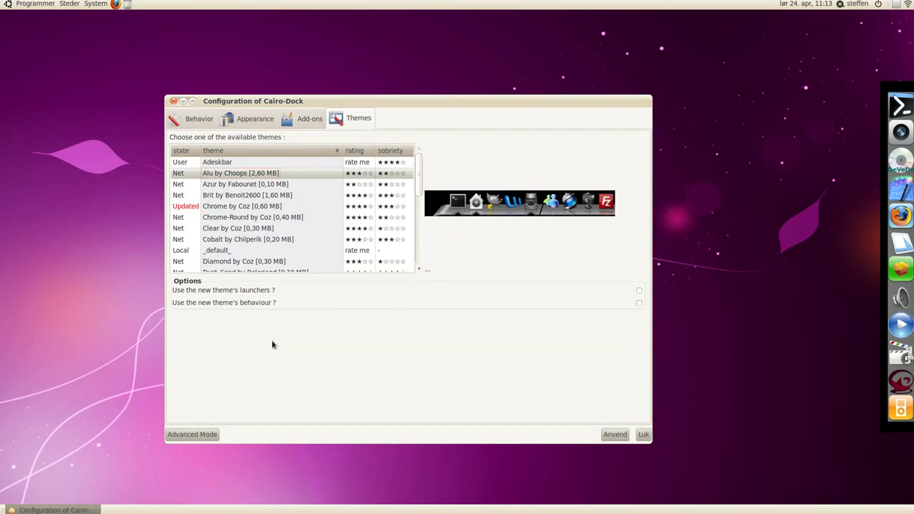
key("Down")
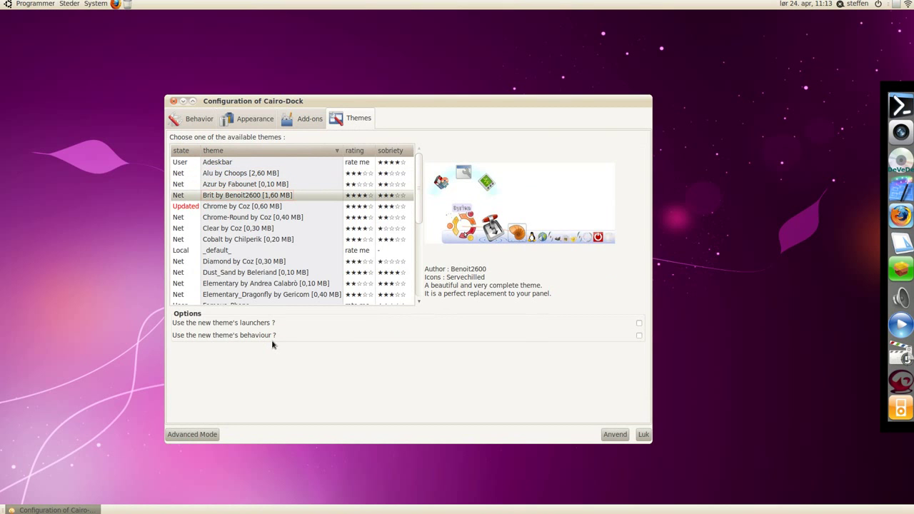
key("Down")
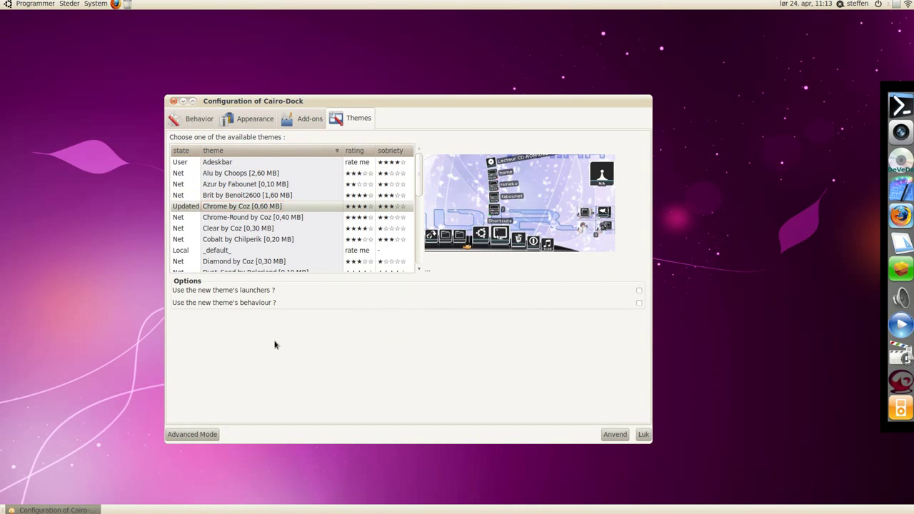
key("Down")
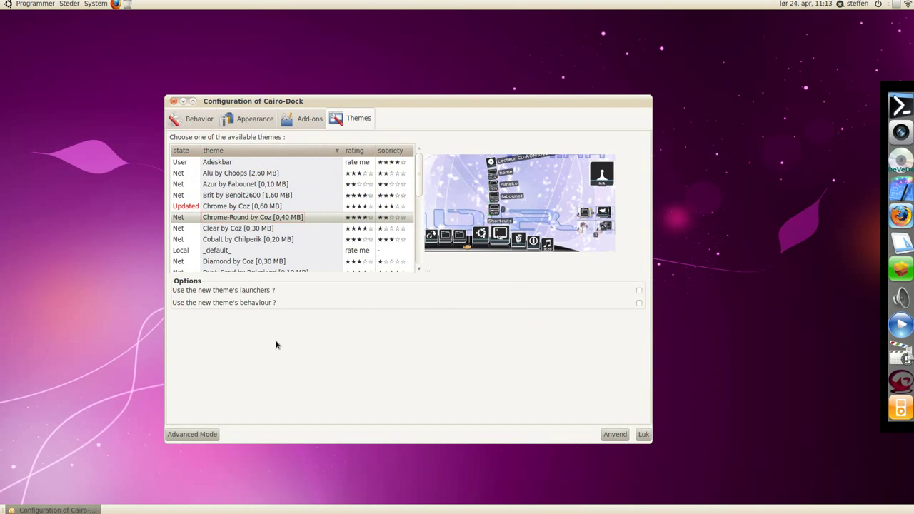
key("Down")
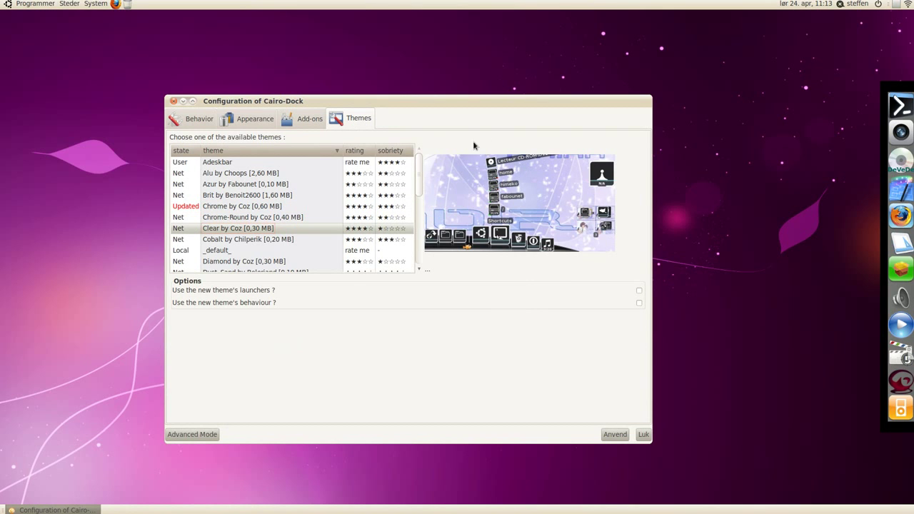
Step: Preview the MacOSX and Tux_n_Tosh themes further down the list
scroll(421, 197, "down", 2)
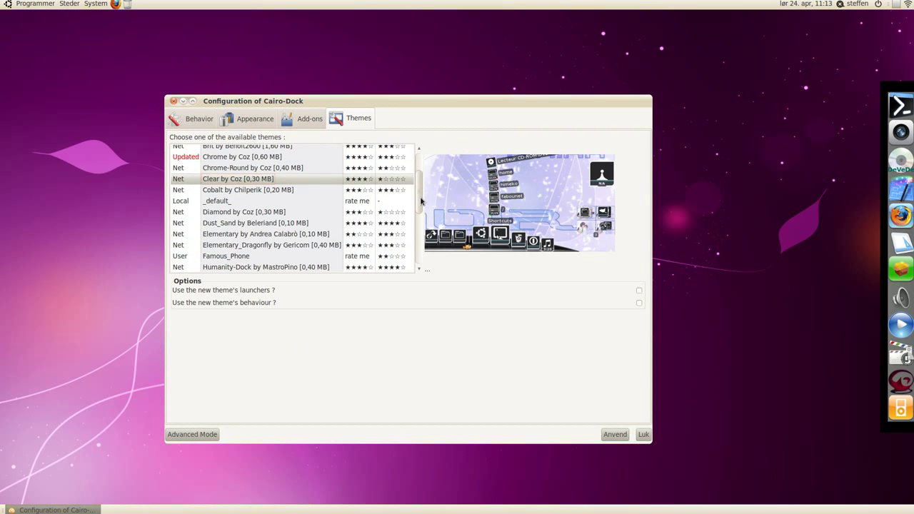
left_click_drag(421, 201, 418, 219)
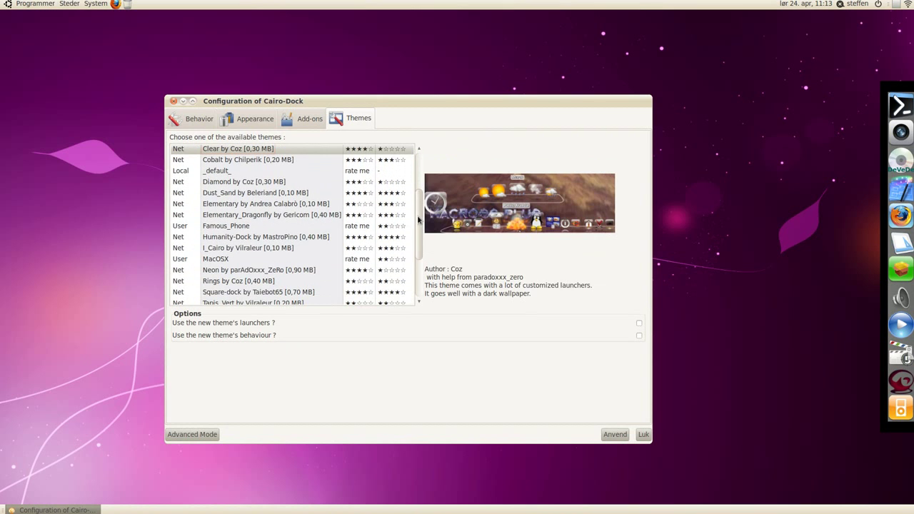
left_click(237, 261)
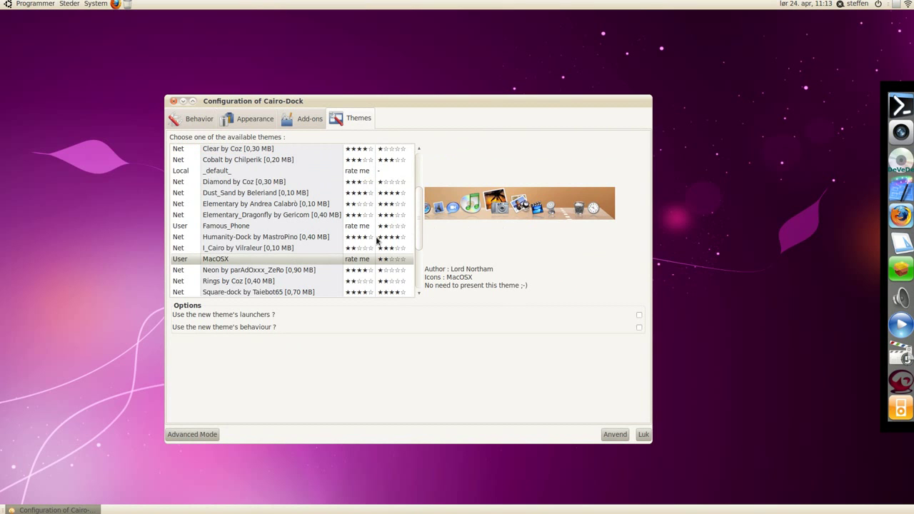
left_click_drag(418, 241, 417, 282)
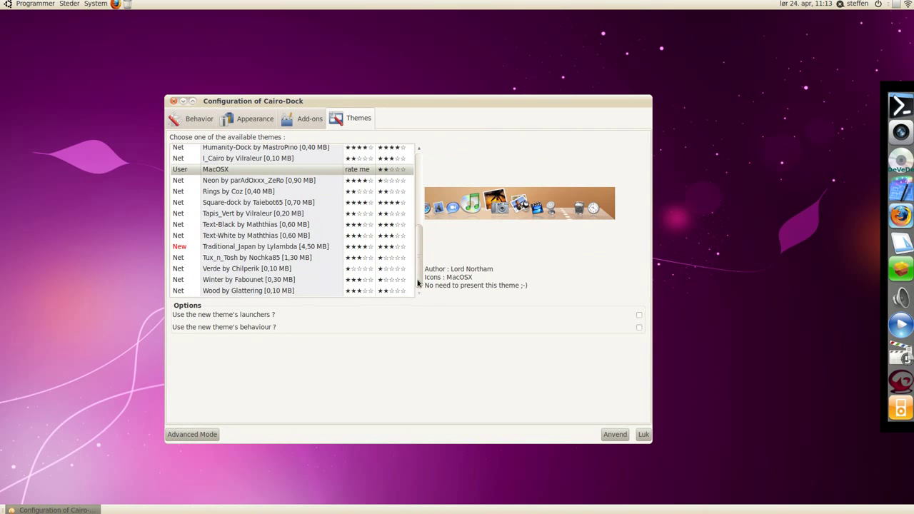
left_click(299, 259)
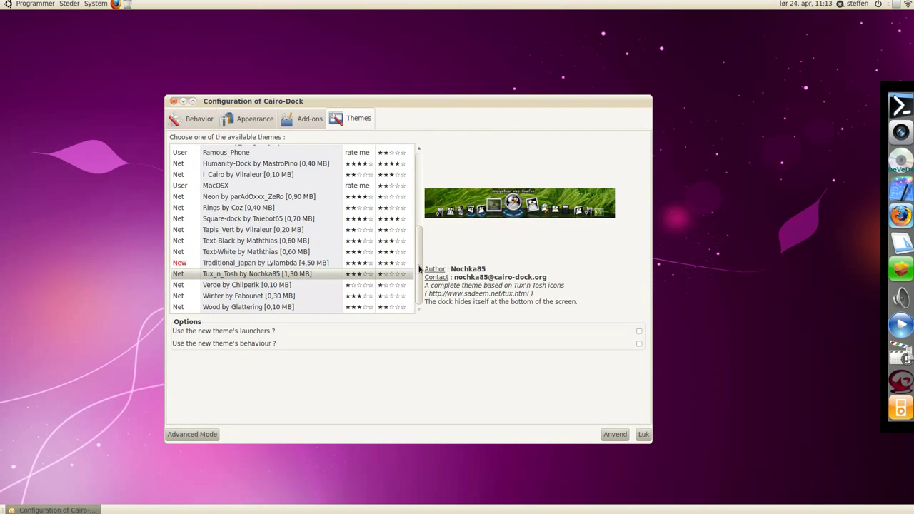
Step: Scroll back up the list and preview the Famous_Phone theme
scroll(422, 261, "up", 1)
scroll(422, 261, "up", 4)
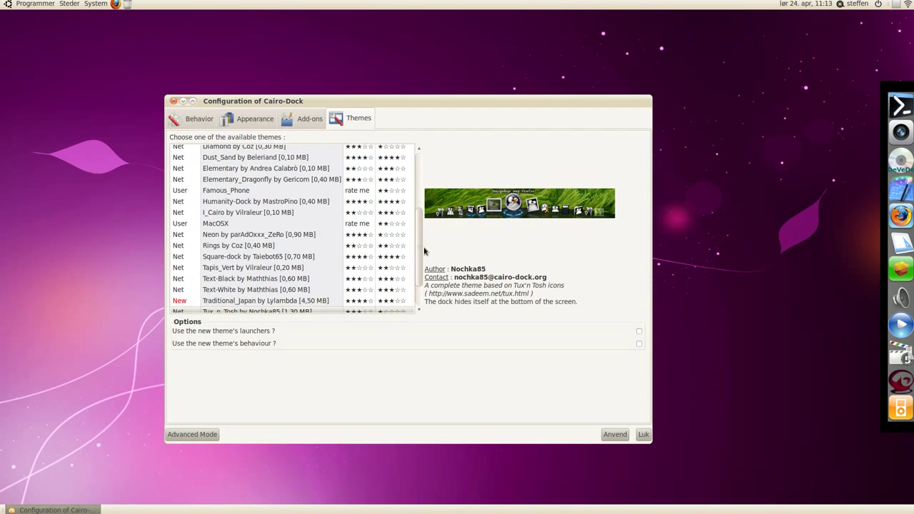
scroll(425, 243, "up", 3)
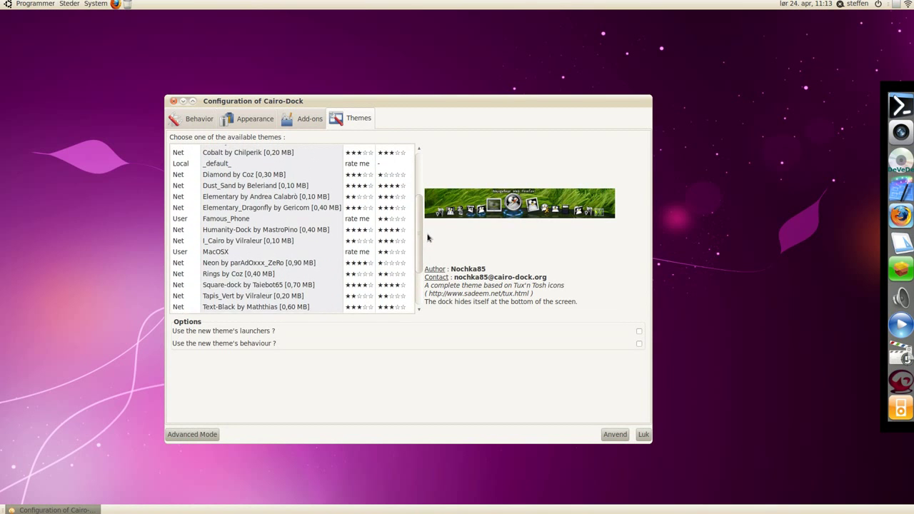
scroll(431, 229, "up", 5)
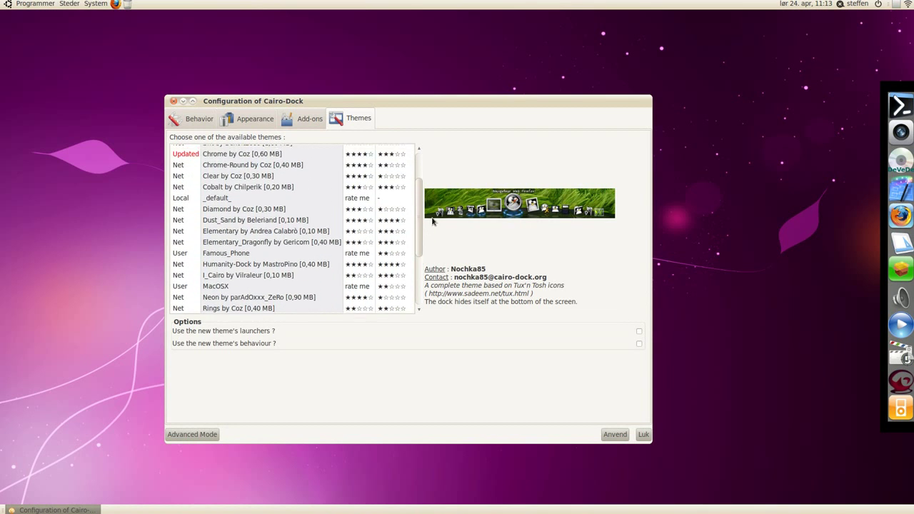
scroll(433, 208, "up", 1)
scroll(428, 222, "down", 5)
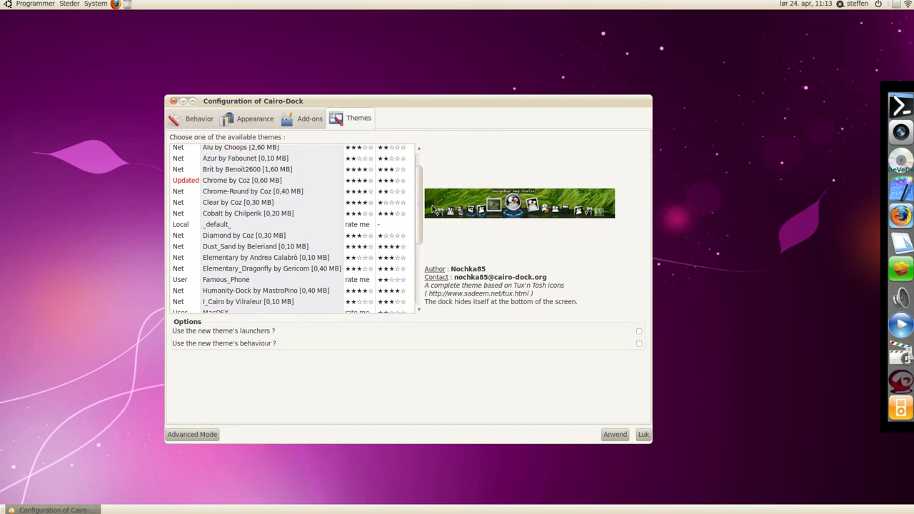
scroll(425, 227, "down", 1)
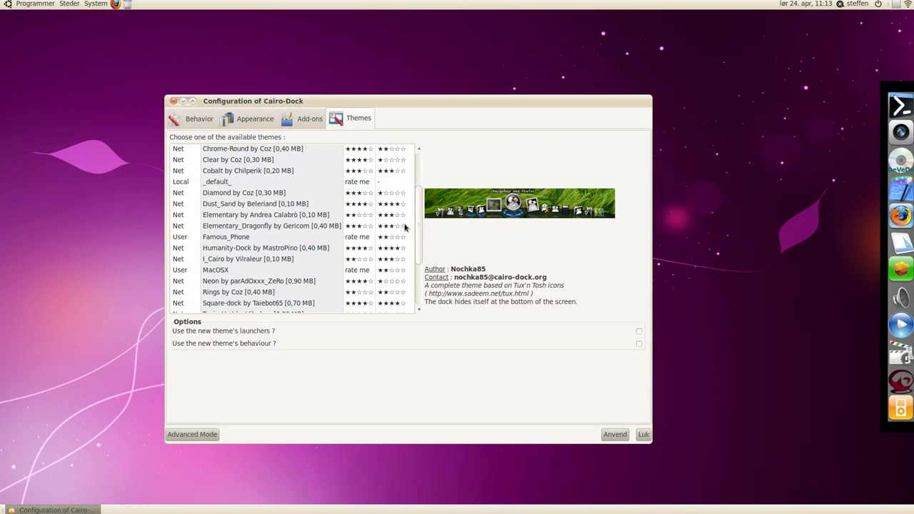
left_click(229, 239)
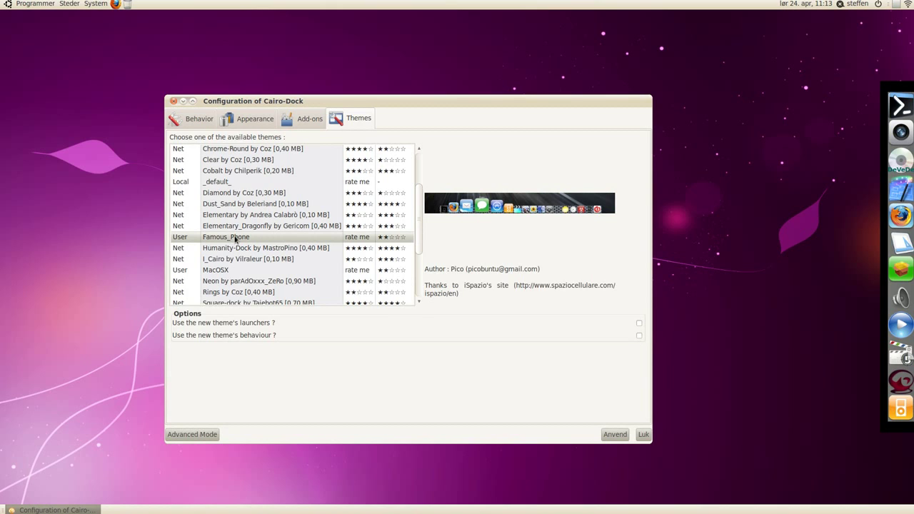
Step: Switch to Advanced Mode, centre the window, and filter to the Appearance modules
left_click(204, 437)
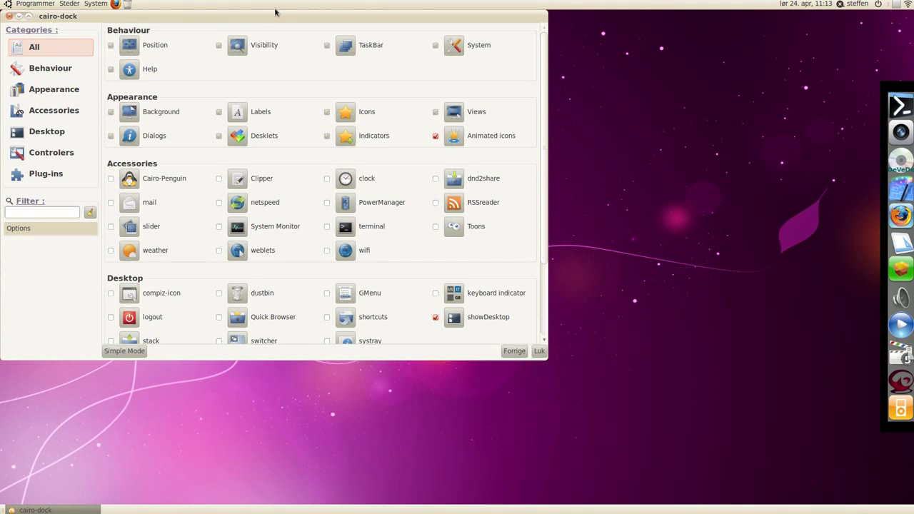
left_click_drag(278, 18, 404, 102)
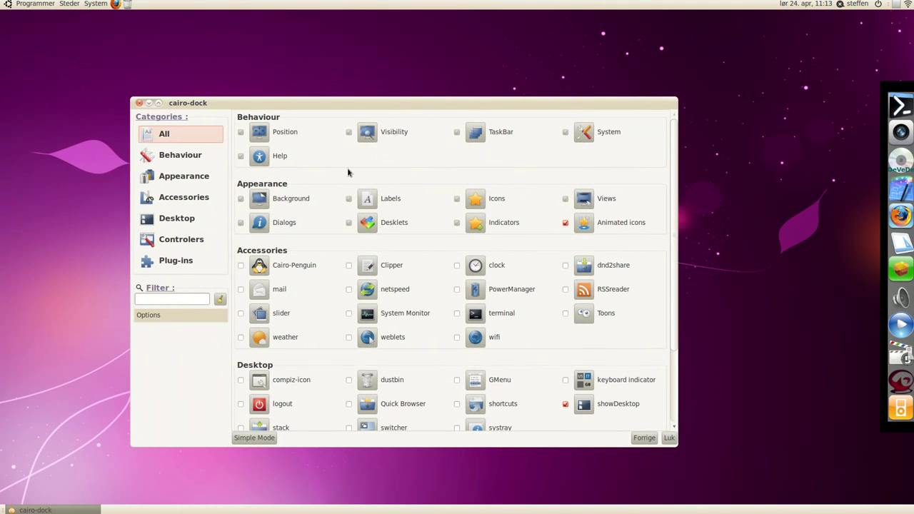
left_click(194, 183)
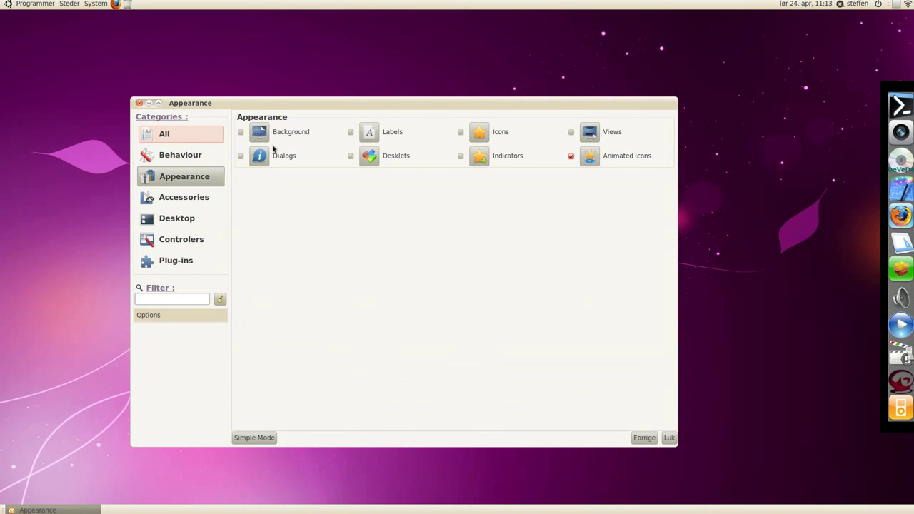
Step: Toggle the Background fill to Image and back to Color gradation, then return to Appearance
left_click(257, 133)
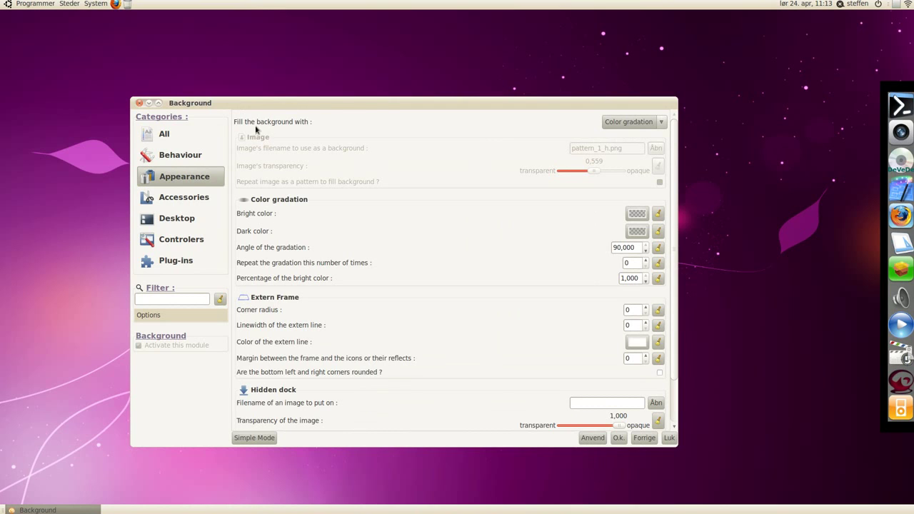
left_click(624, 124)
left_click(626, 107)
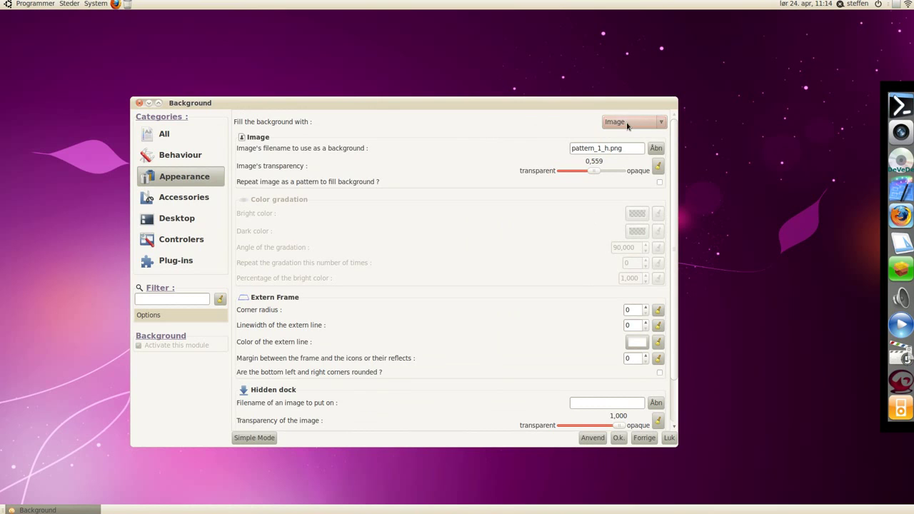
left_click(626, 122)
left_click(620, 137)
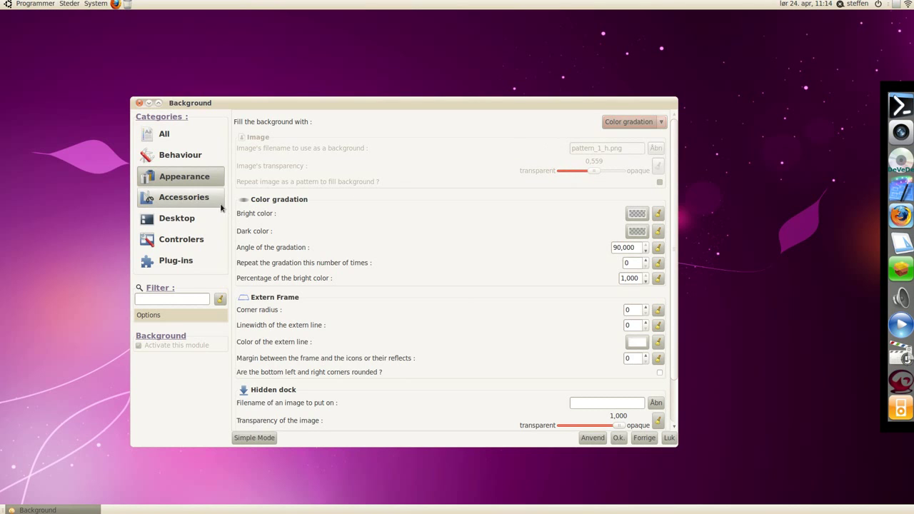
left_click(202, 181)
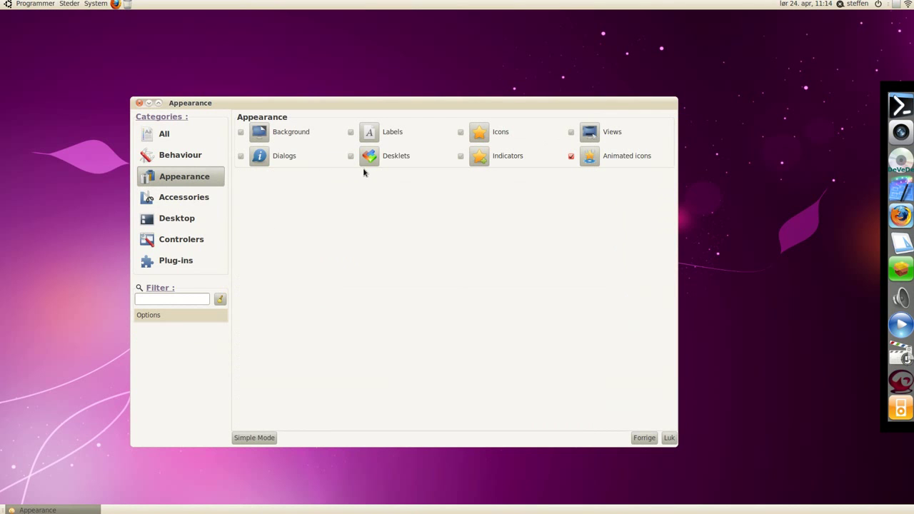
left_click(377, 136)
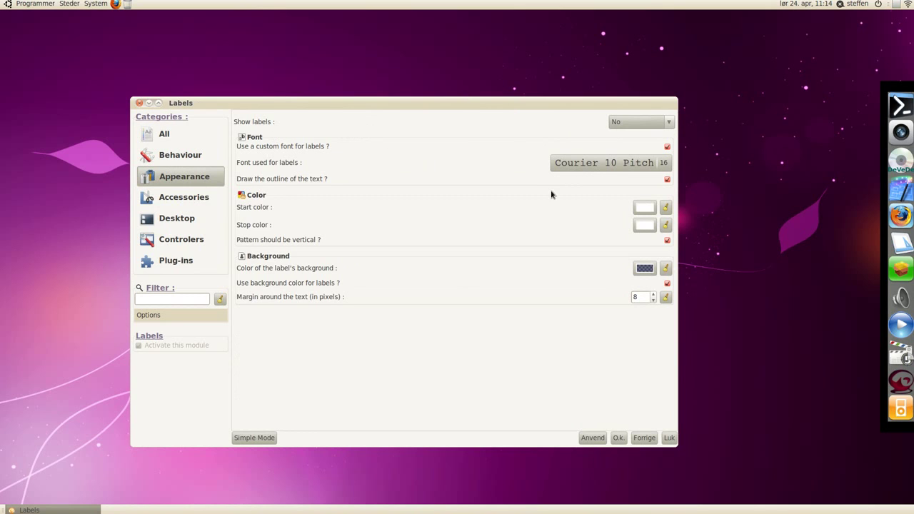
left_click(592, 165)
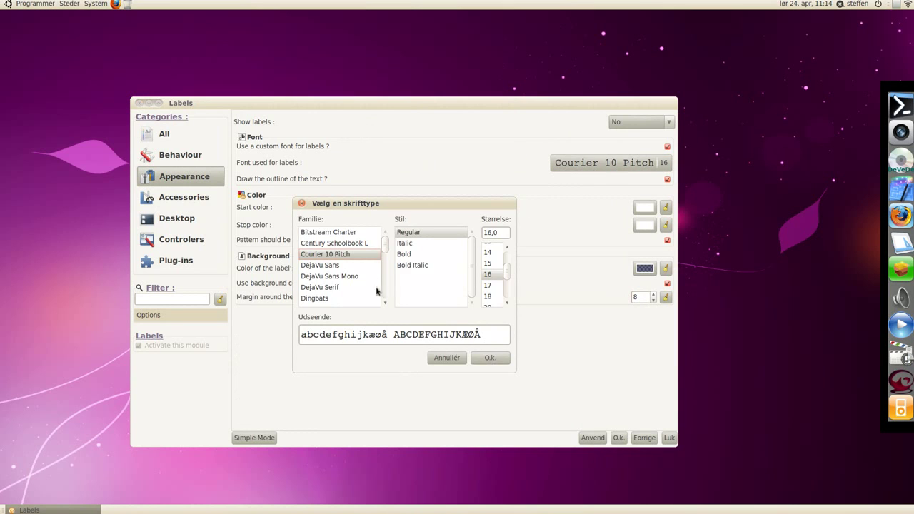
left_click(335, 278)
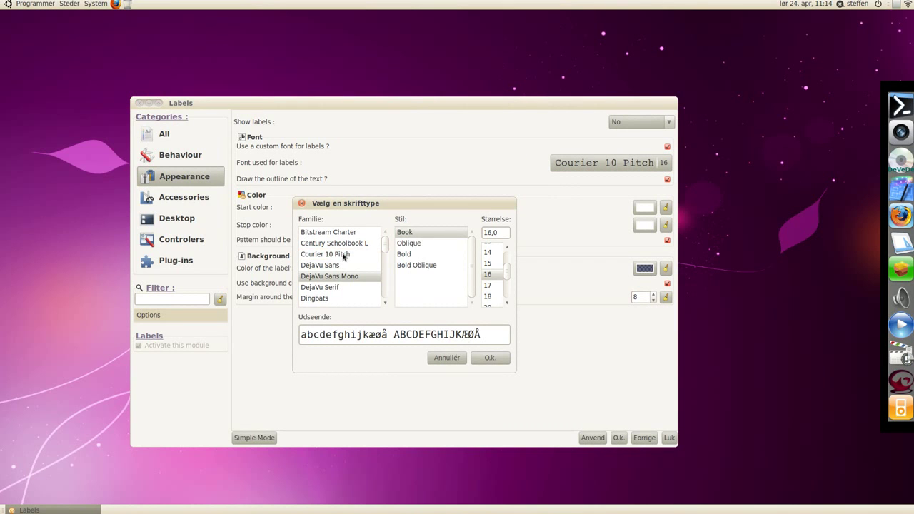
left_click(343, 257)
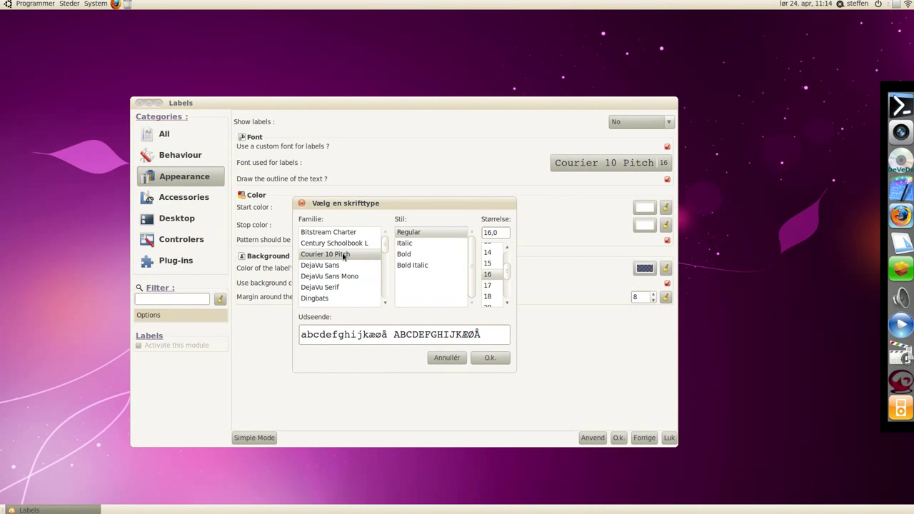
left_click(446, 357)
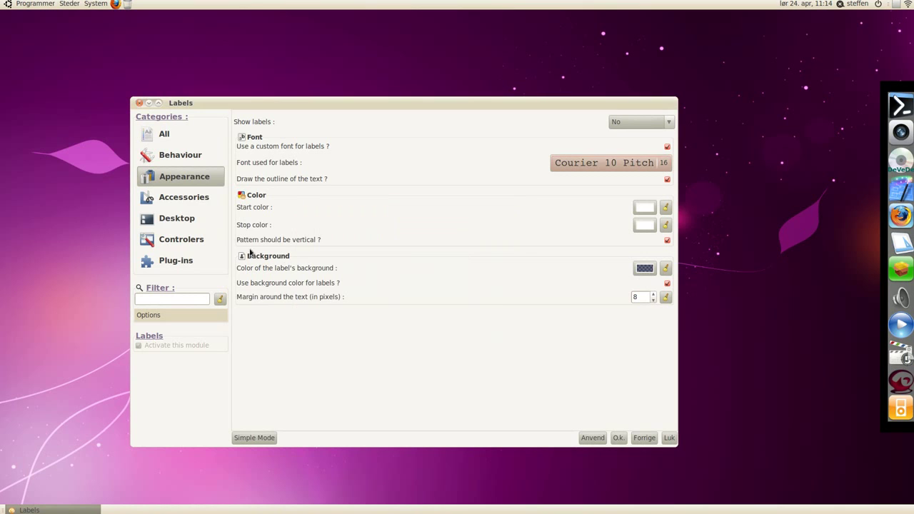
left_click(196, 185)
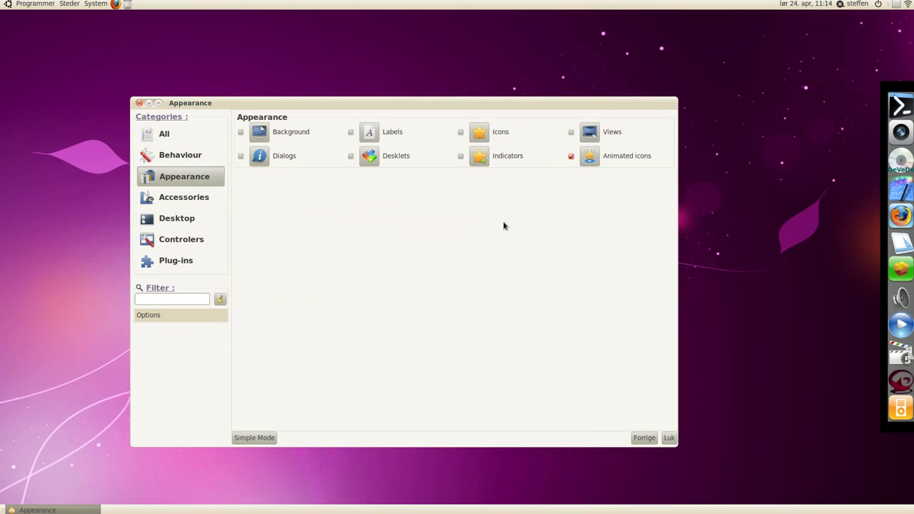
left_click(590, 155)
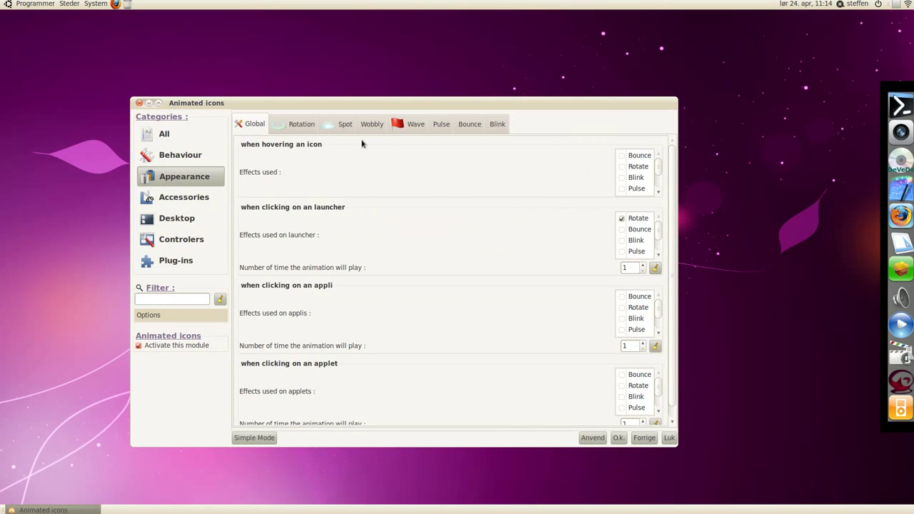
left_click(183, 185)
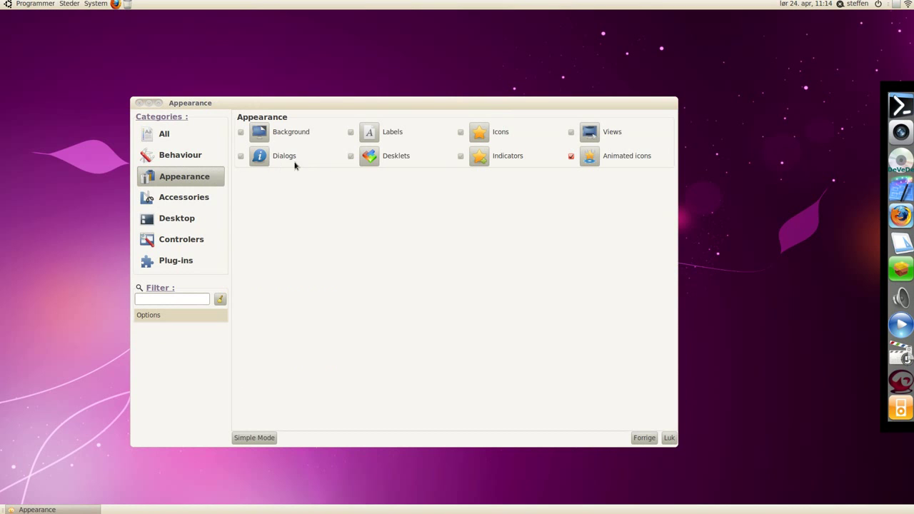
Step: Shrink the launcher icon size to 57 x 57 in the Icons settings and apply it
left_click(474, 135)
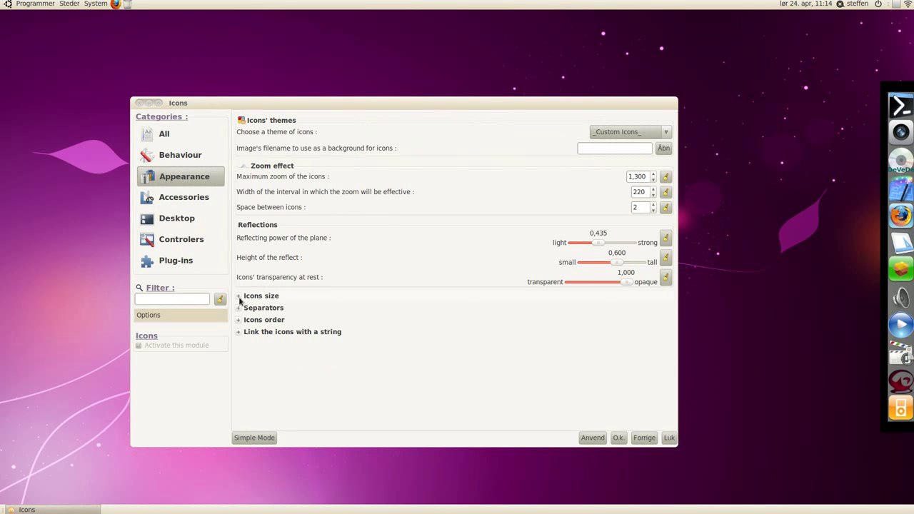
left_click(239, 296)
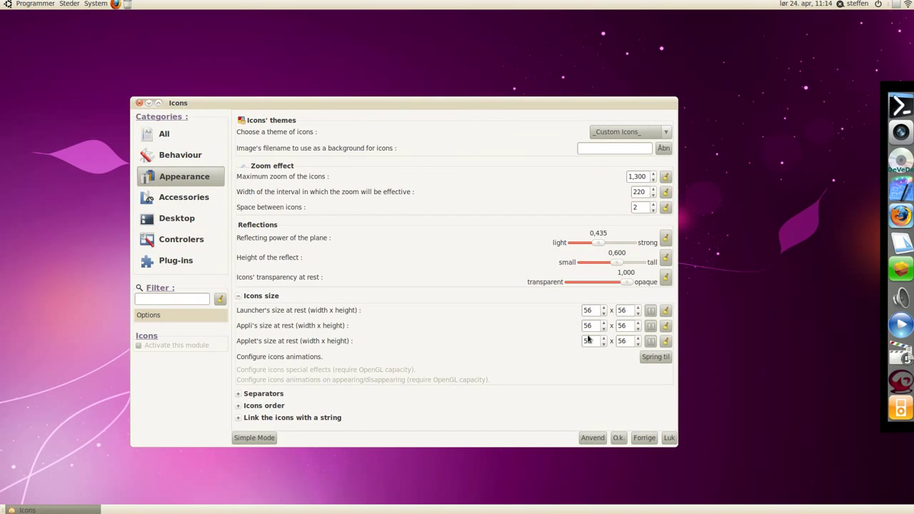
left_click(638, 314)
left_click(593, 439)
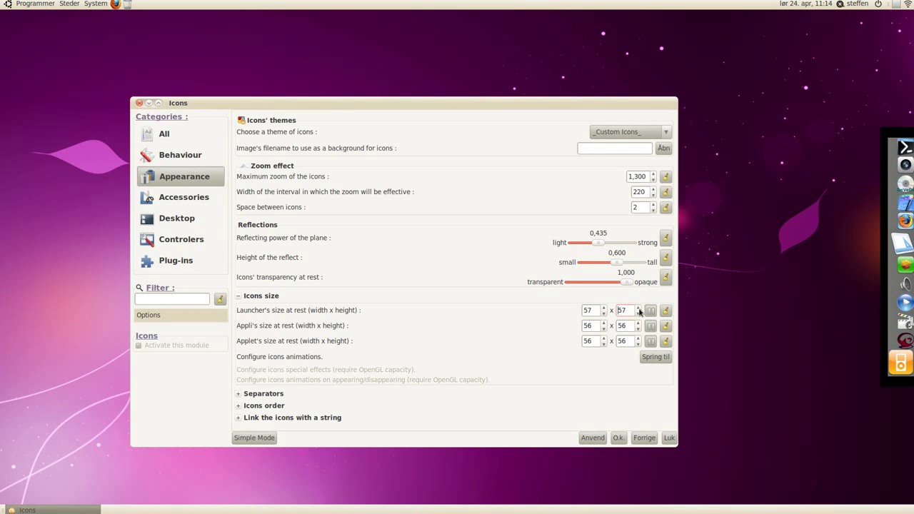
left_click(592, 438)
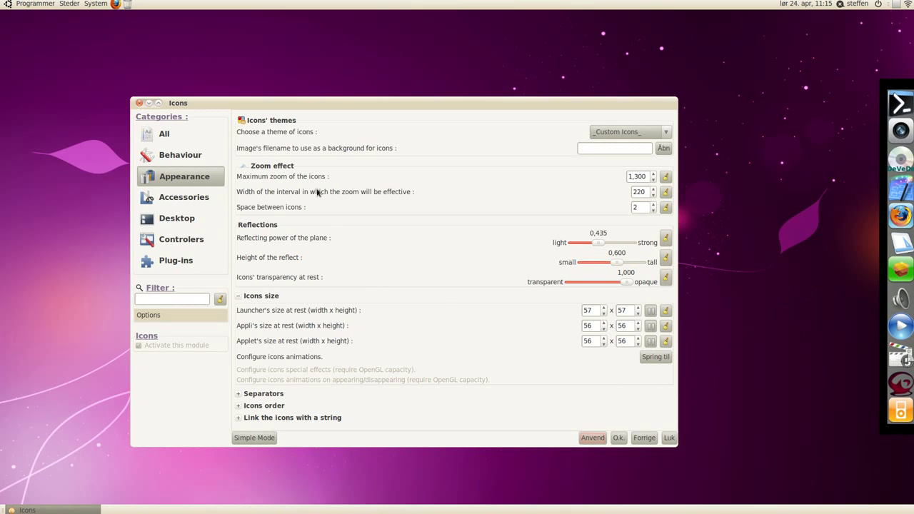
Step: Keep the _Custom Icons_ theme and show the Desktop category
left_click(628, 135)
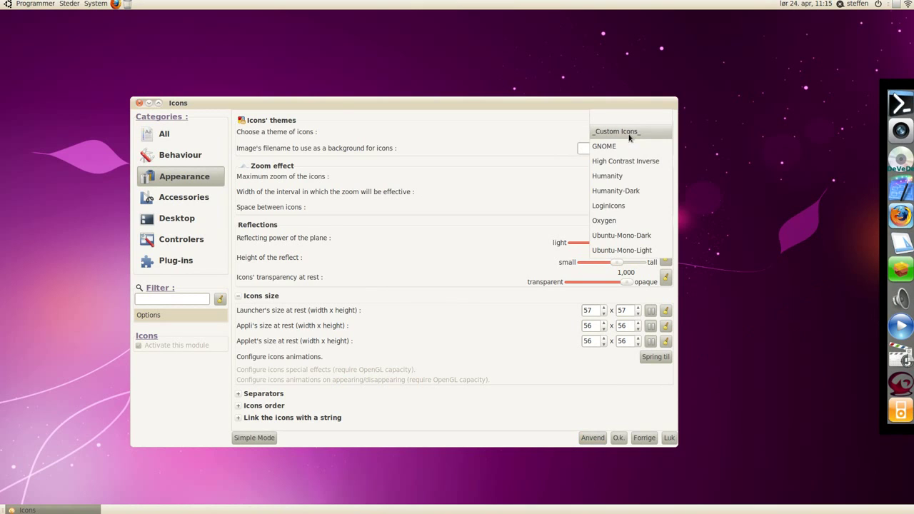
left_click(628, 135)
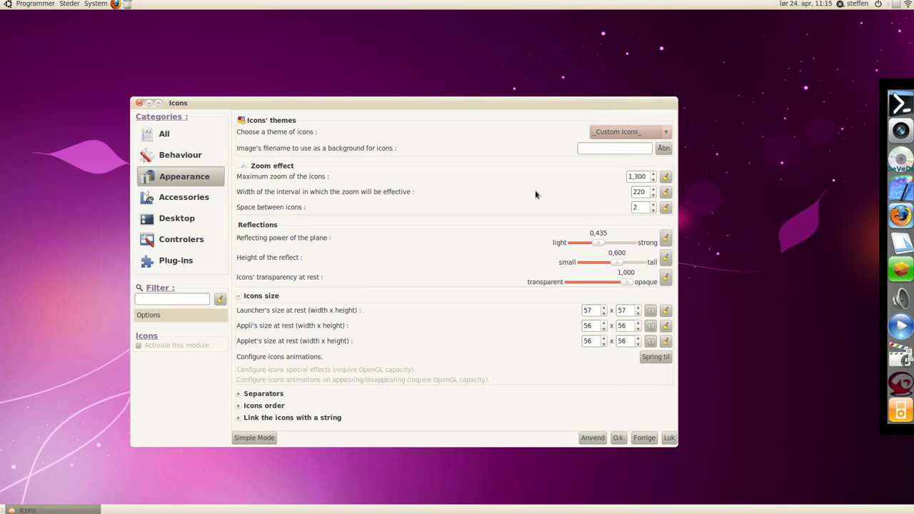
left_click(164, 224)
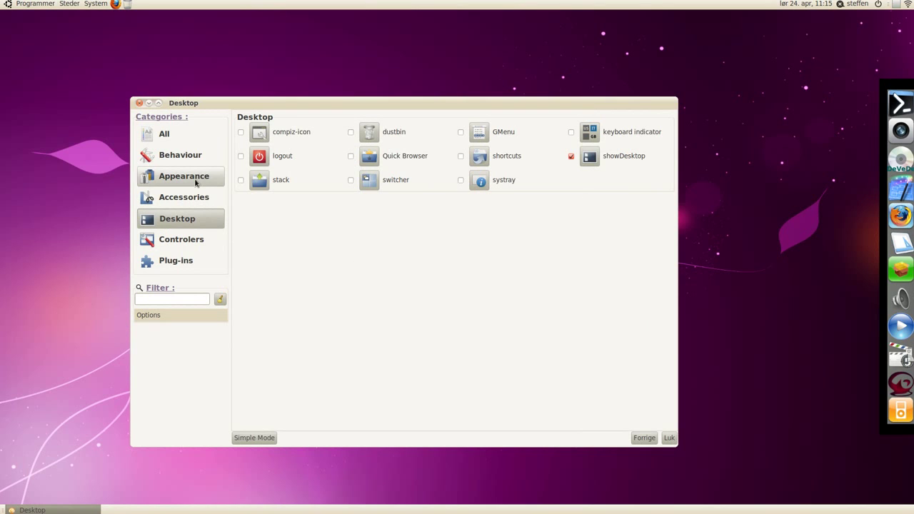
Step: Open the System module under Behaviour and scroll through its animation and refresh settings
left_click(170, 157)
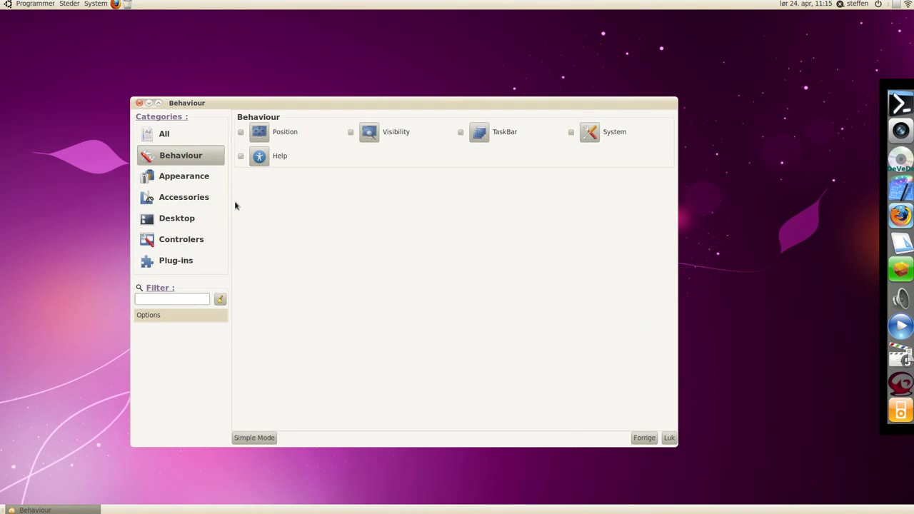
left_click(590, 133)
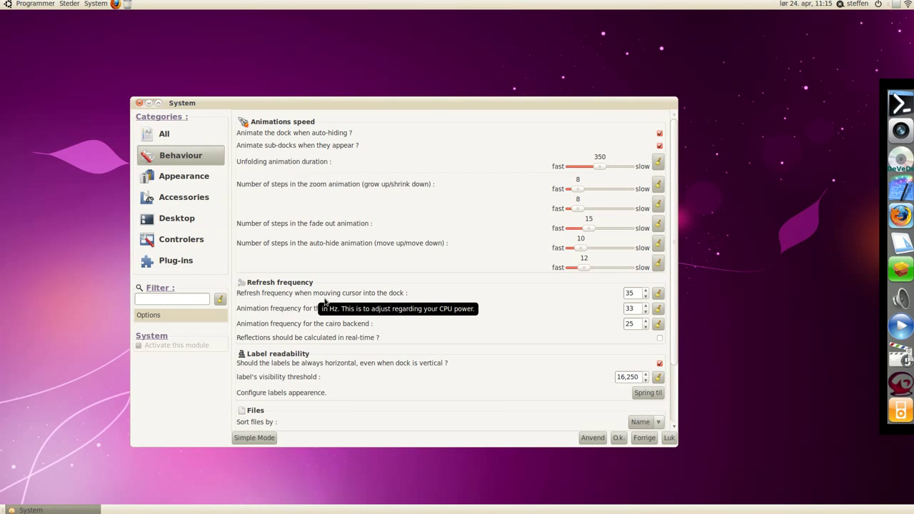
scroll(325, 302, "down", 3)
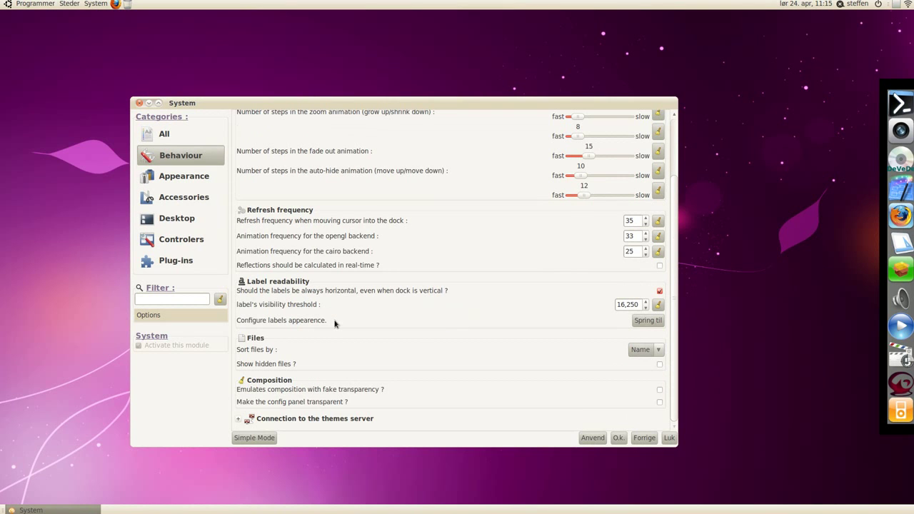
scroll(338, 324, "up", 3)
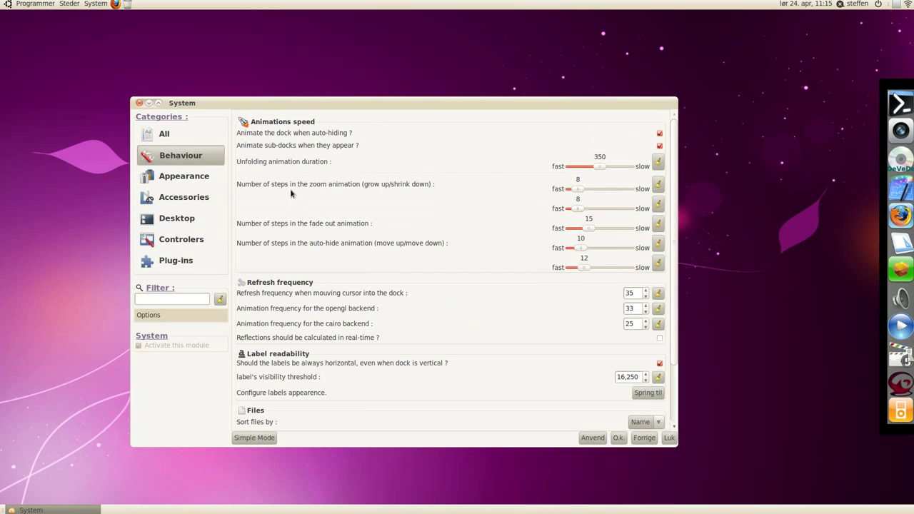
Step: Switch back to Simple Mode and leave Taskbar behaviour set to None
left_click(254, 438)
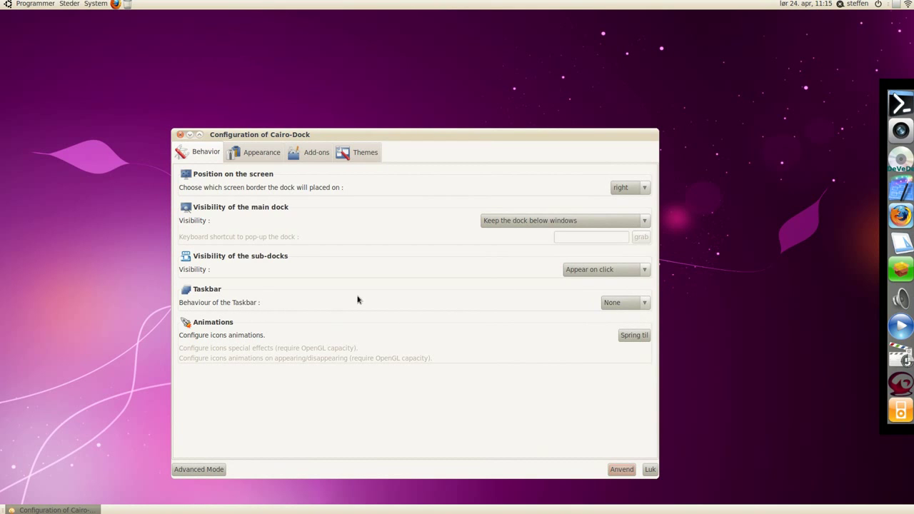
left_click(618, 302)
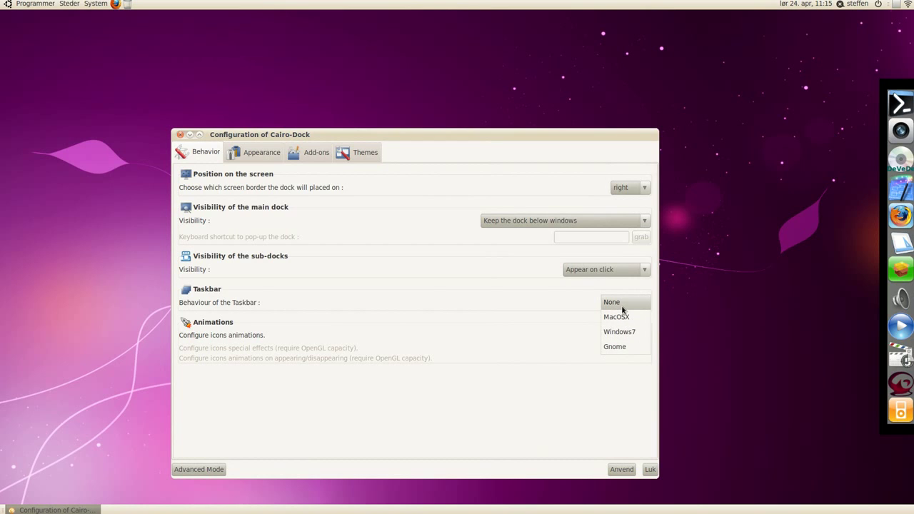
left_click(622, 305)
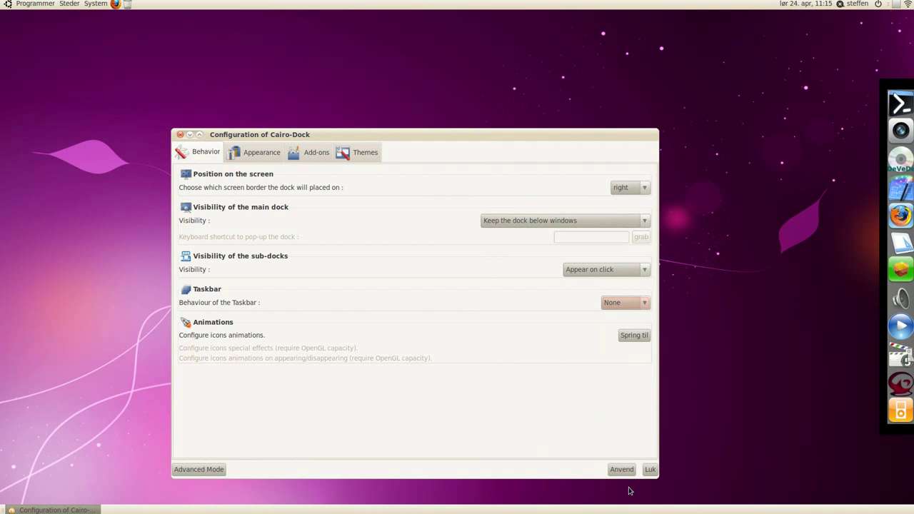
Step: Close the Cairo-Dock configuration window with Luk
left_click(649, 469)
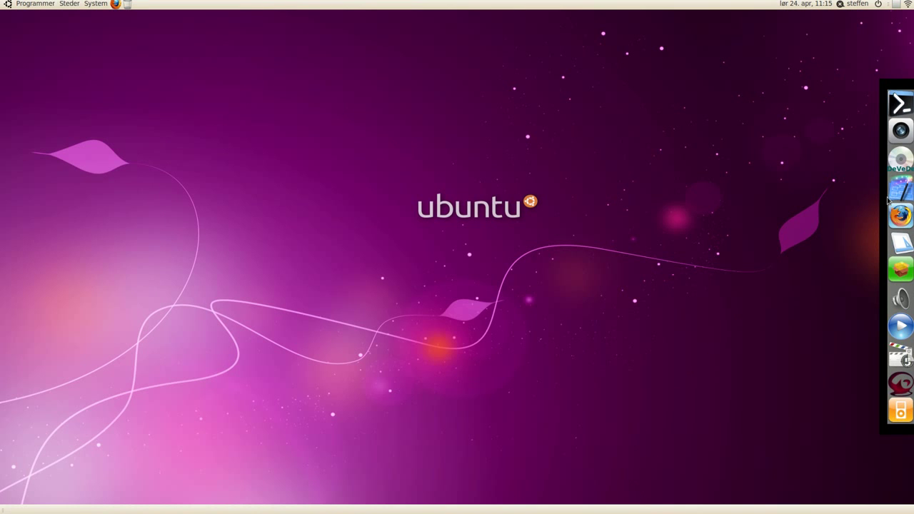